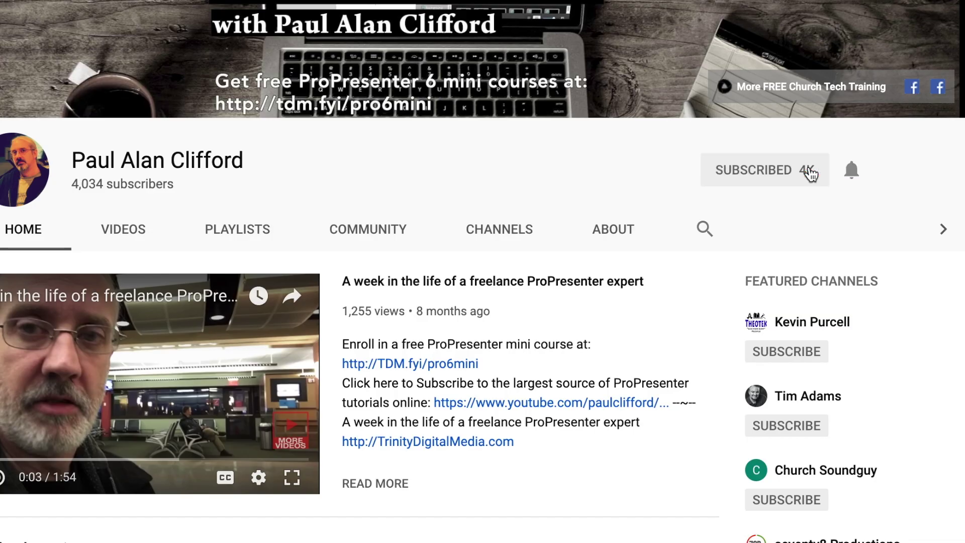
Set the channel's bell to All notifications so every new video is announced.
left_click(852, 171)
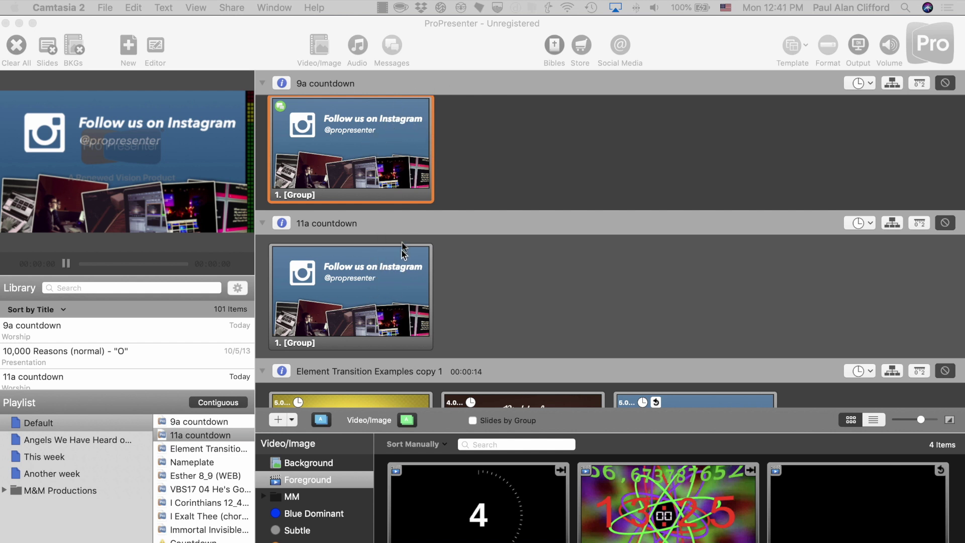
Scroll up and down through the Default playlist's slides.
scroll(570, 334, "down", 5)
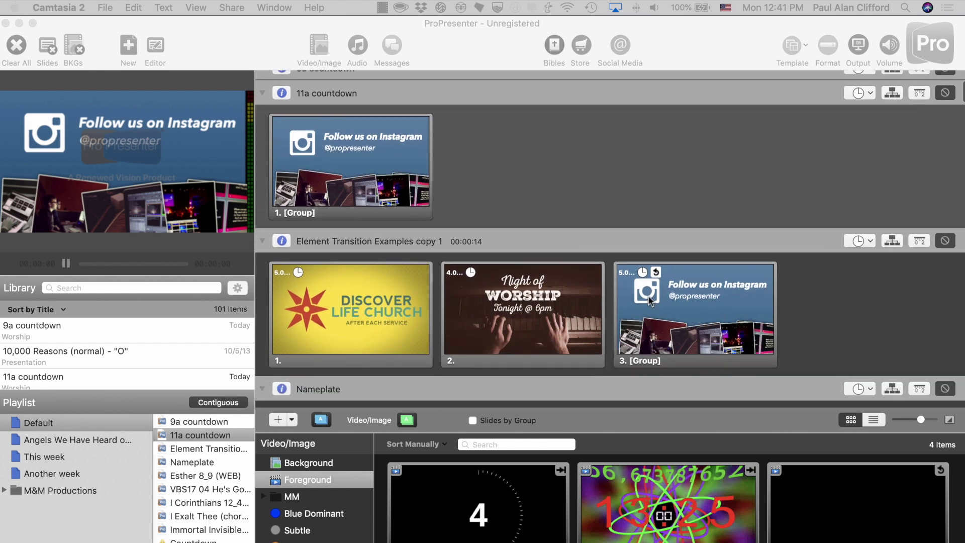
scroll(685, 332, "up", 3)
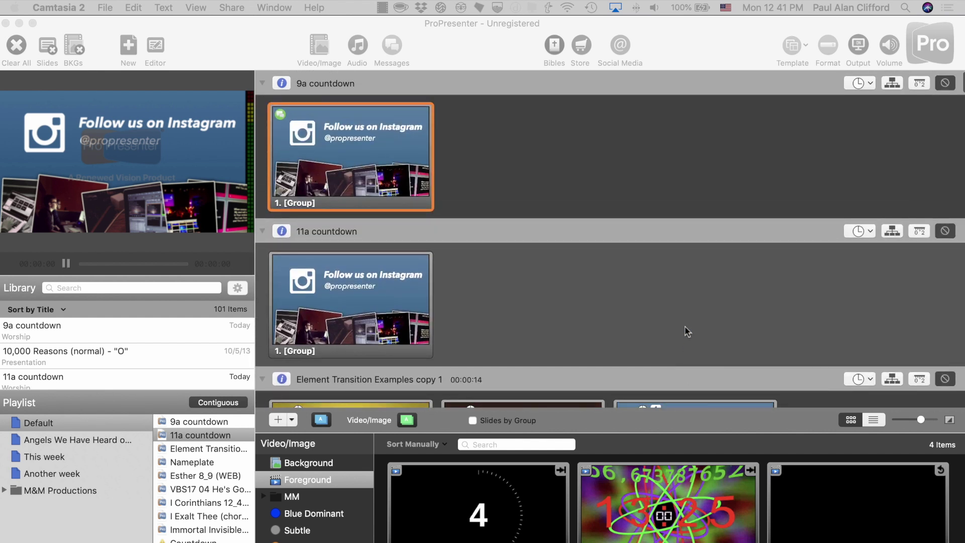
scroll(687, 332, "down", 3)
scroll(688, 332, "up", 3)
scroll(451, 272, "down", 3)
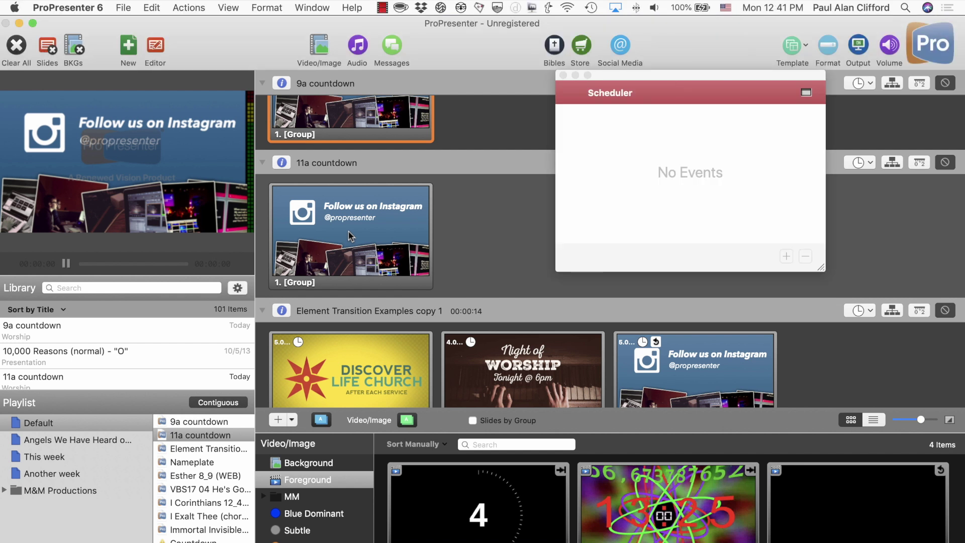
Add a Message cue for the 11p message, counting to 11:00:00 AM, to the 11a slide.
right_click(350, 232)
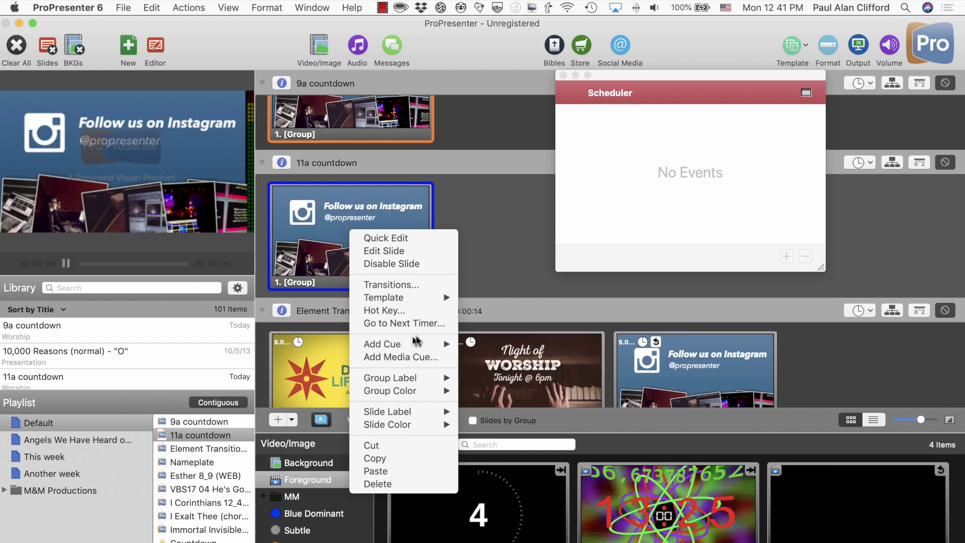
mouse_move(417, 344)
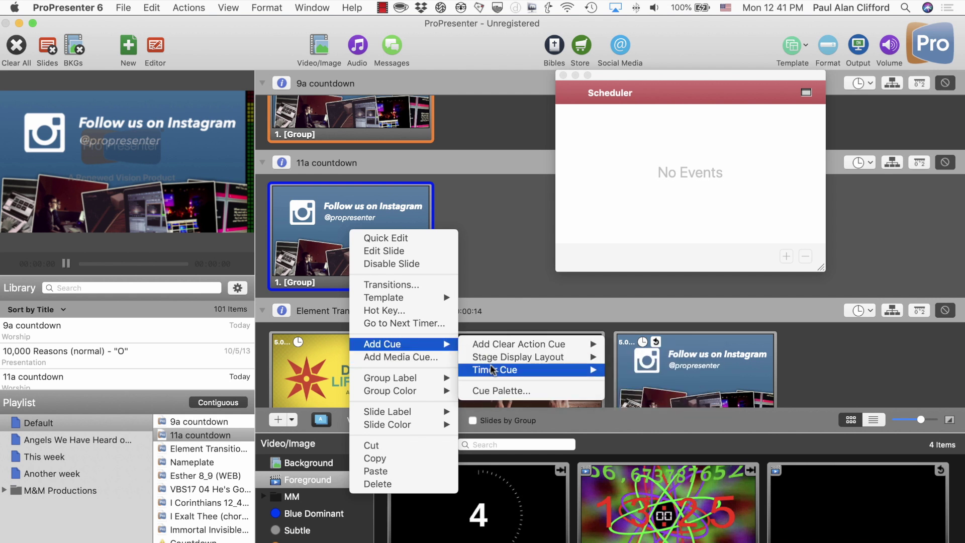
left_click(477, 392)
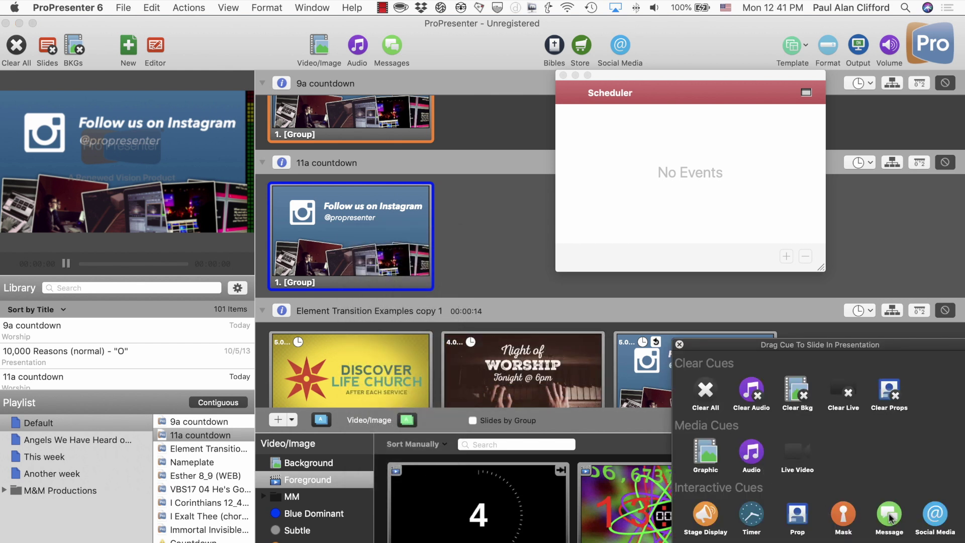
left_click_drag(890, 516, 360, 221)
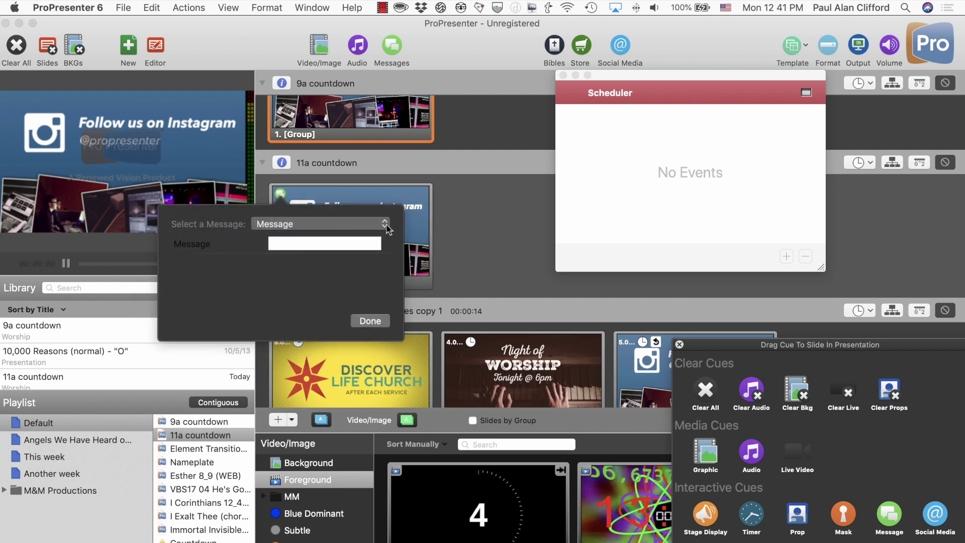
left_click(385, 225)
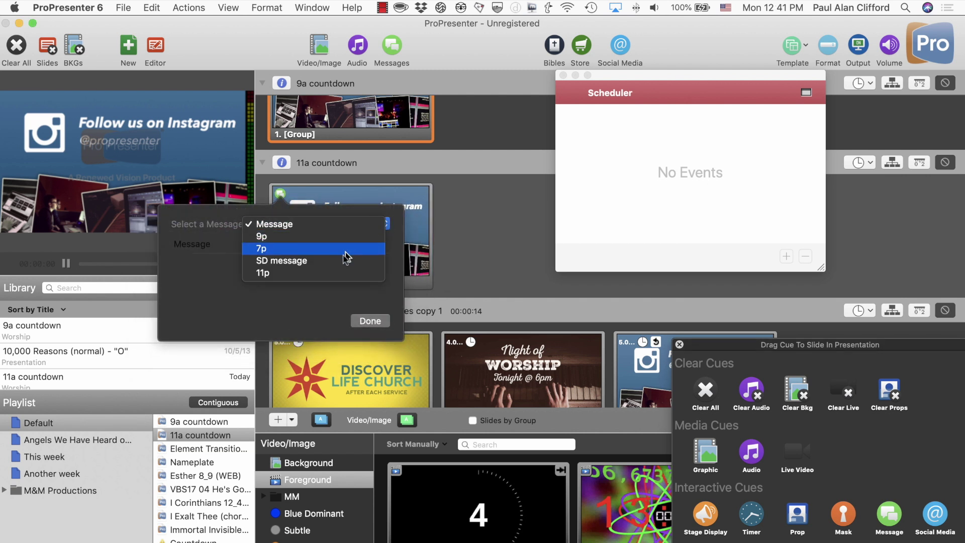
left_click(336, 273)
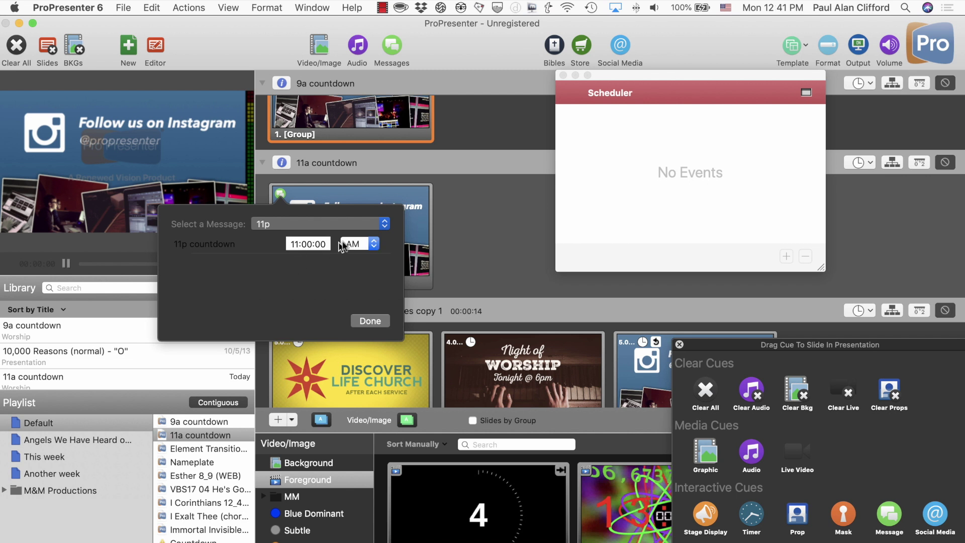
left_click(368, 322)
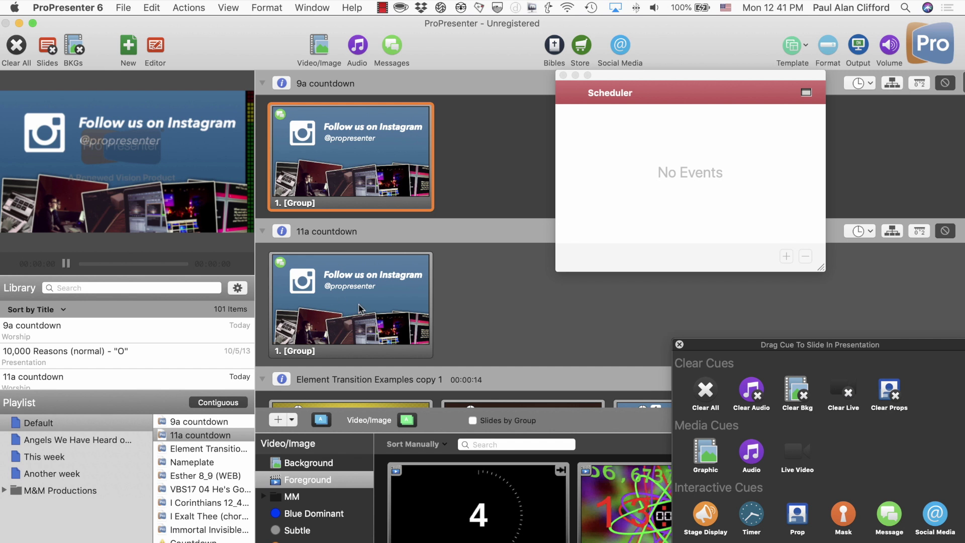
Close the Cue Palette and add a Default-playlist Scheduler event for 3/25/2019, 1:00:00 PM.
left_click(657, 72)
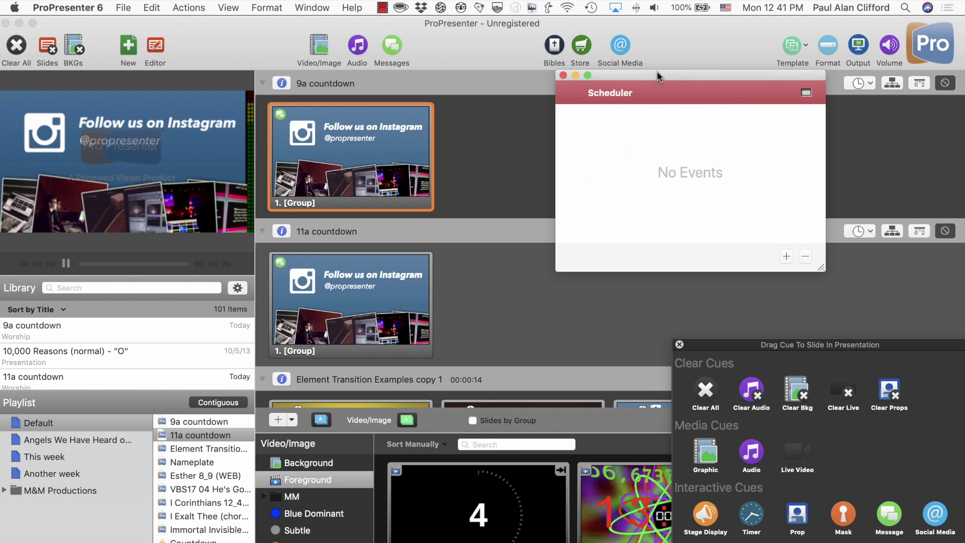
left_click(679, 345)
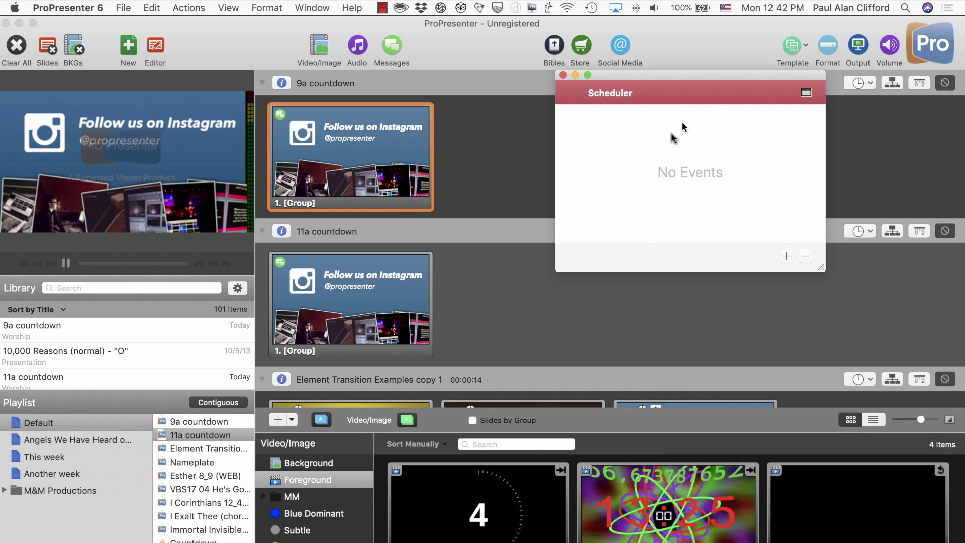
left_click(784, 256)
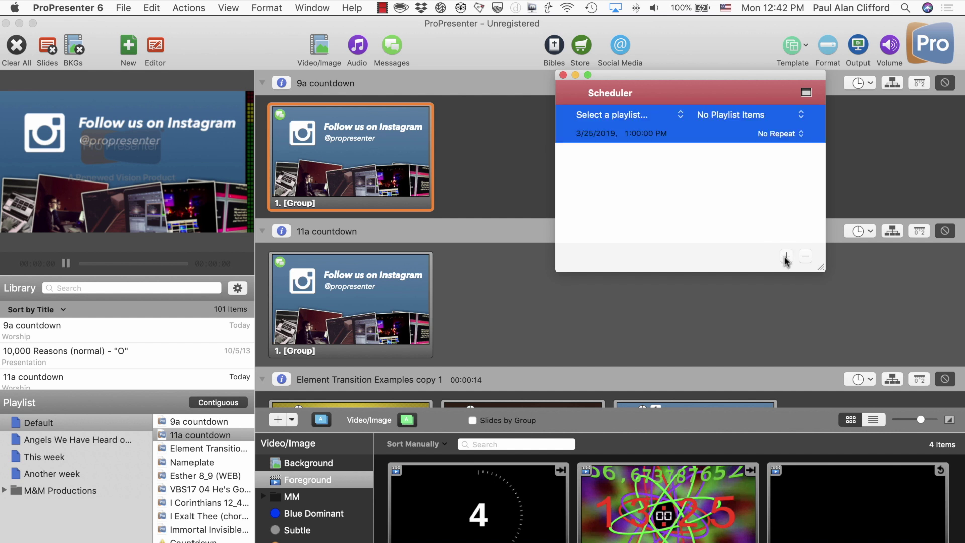
left_click(632, 116)
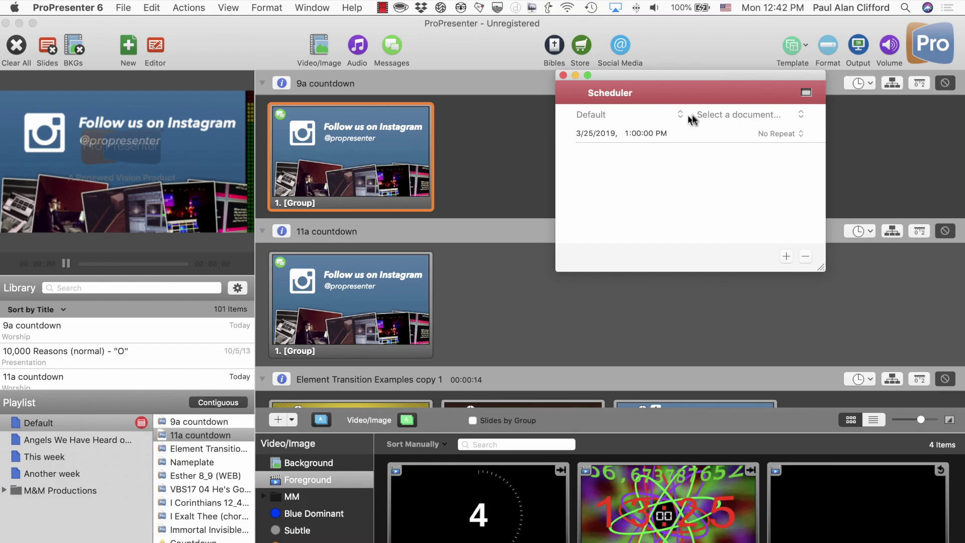
Point the event at the 9a countdown, timed 12:44:00 PM, keeping No Repeat.
left_click(714, 116)
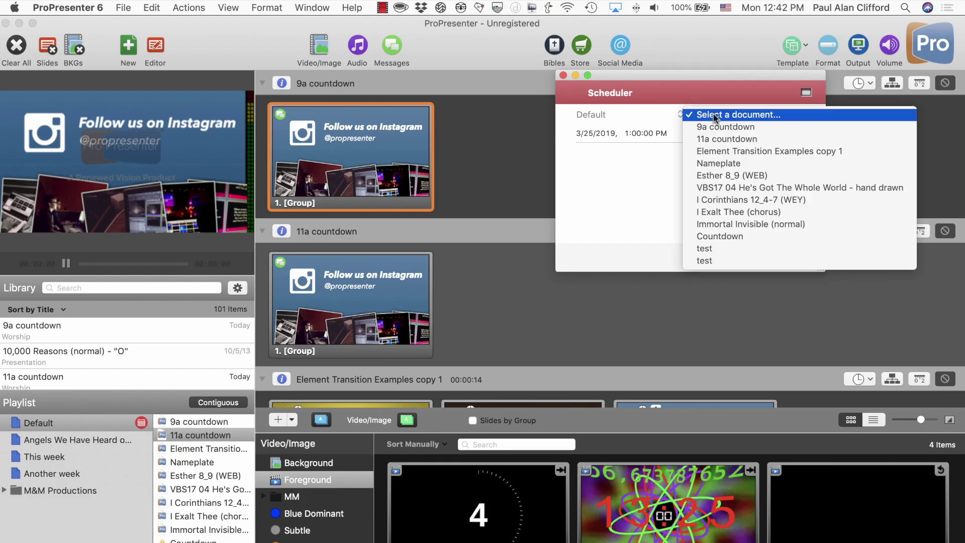
left_click(714, 128)
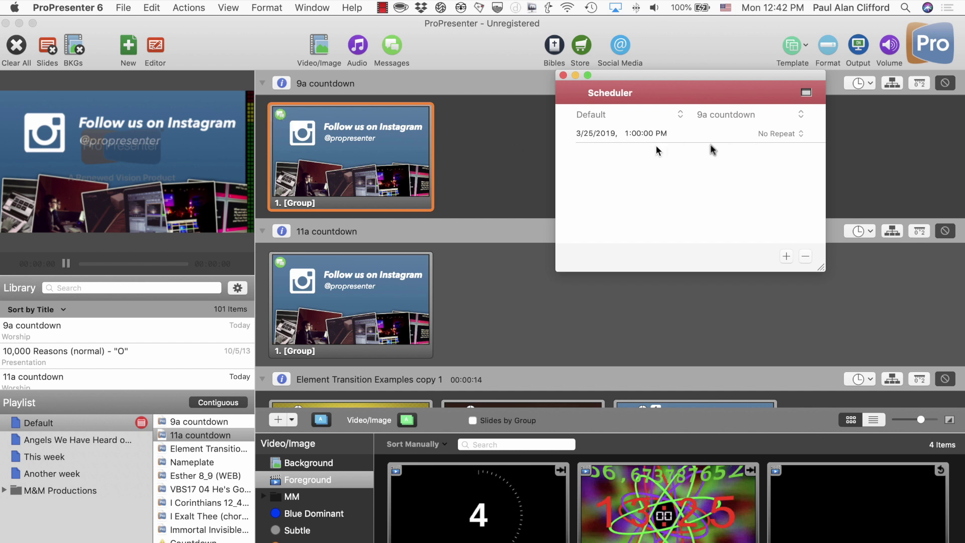
left_click(639, 135)
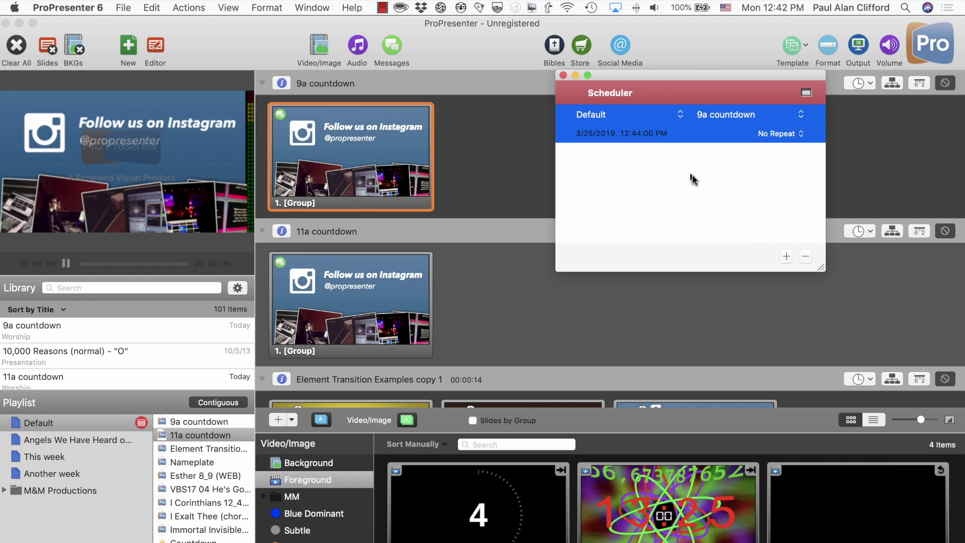
left_click(800, 135)
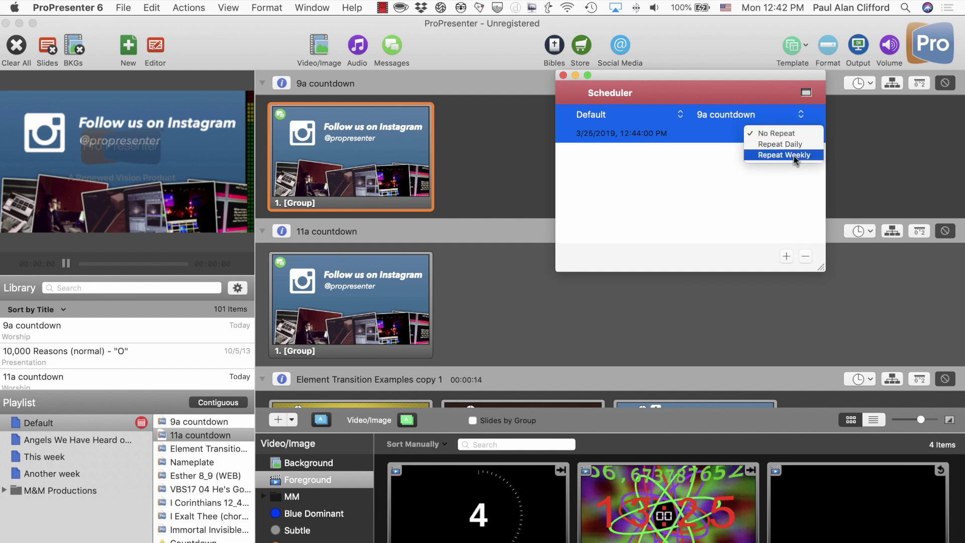
left_click(746, 73)
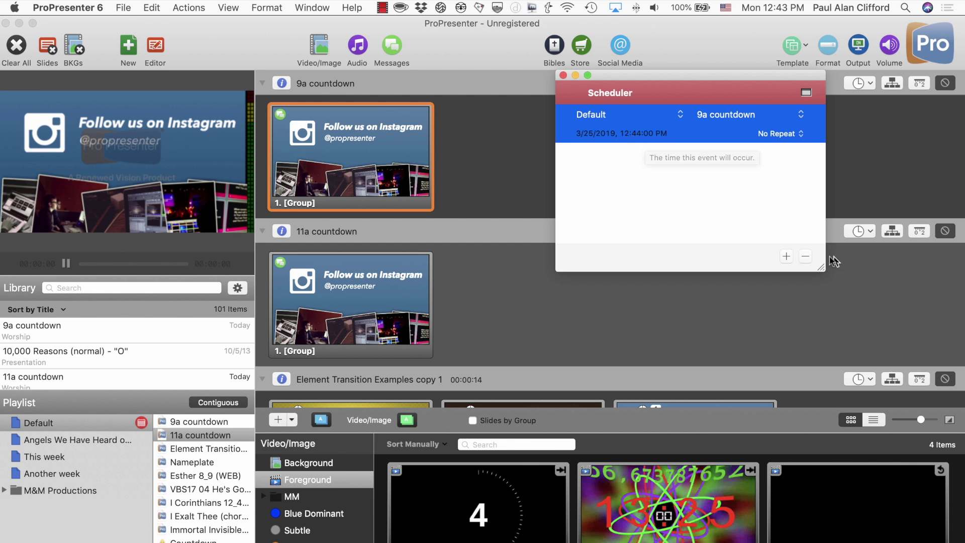
Add a second event using the Default playlist's Element Transition Examples copy 1.
left_click(786, 257)
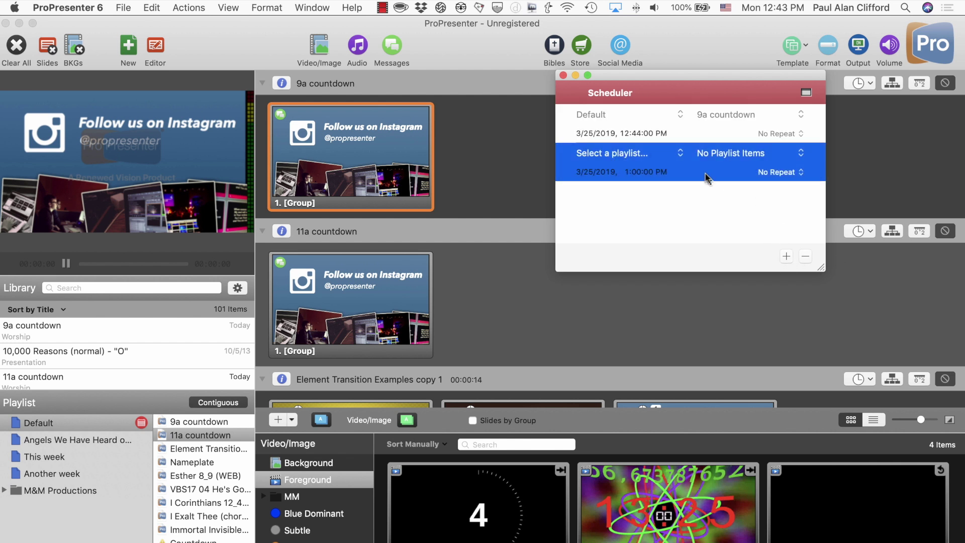
left_click(681, 153)
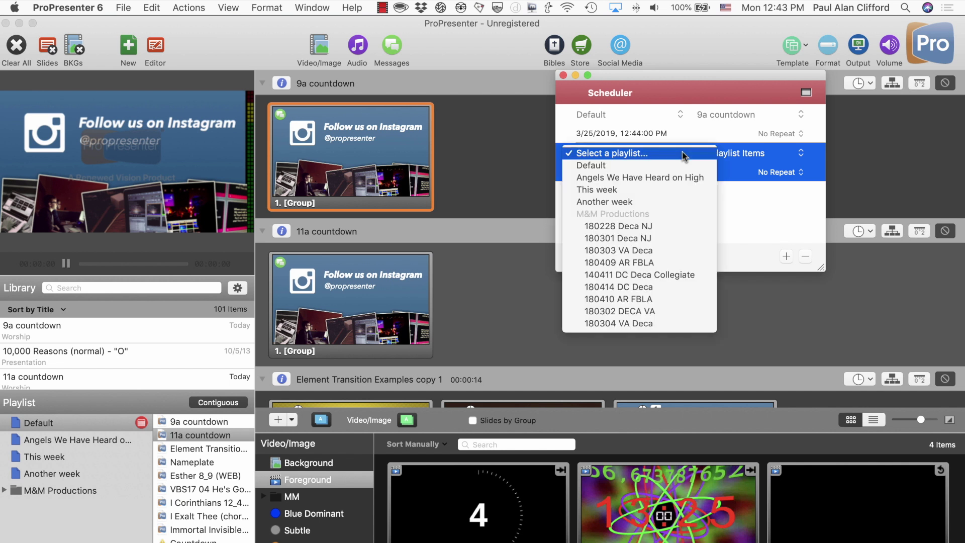
left_click(660, 166)
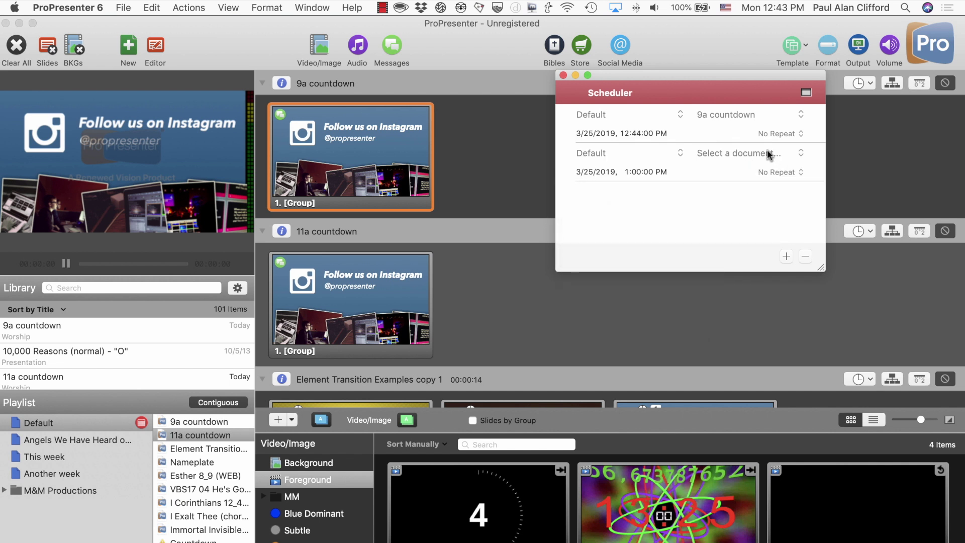
left_click(767, 152)
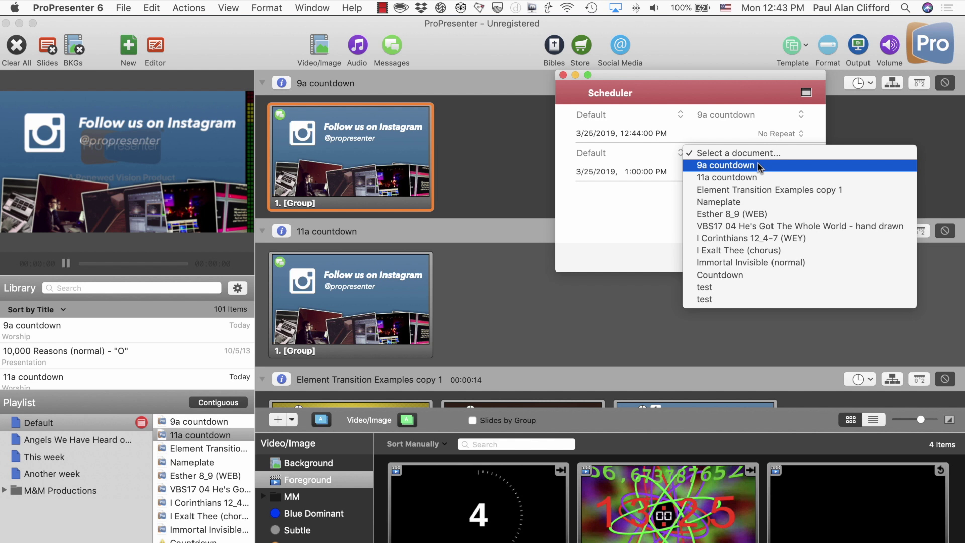
left_click(751, 190)
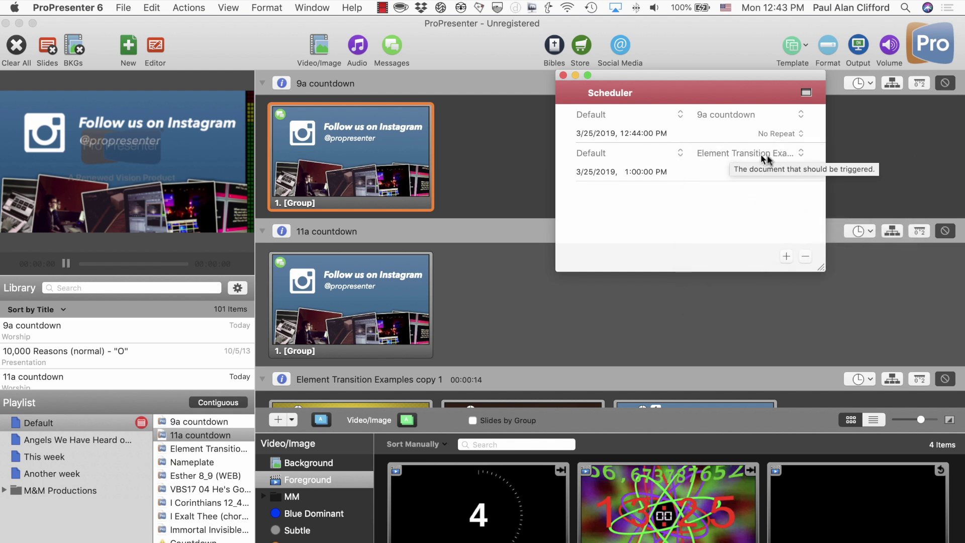
Set the second event's time to 12:44:05 PM and close the Scheduler.
left_click(630, 169)
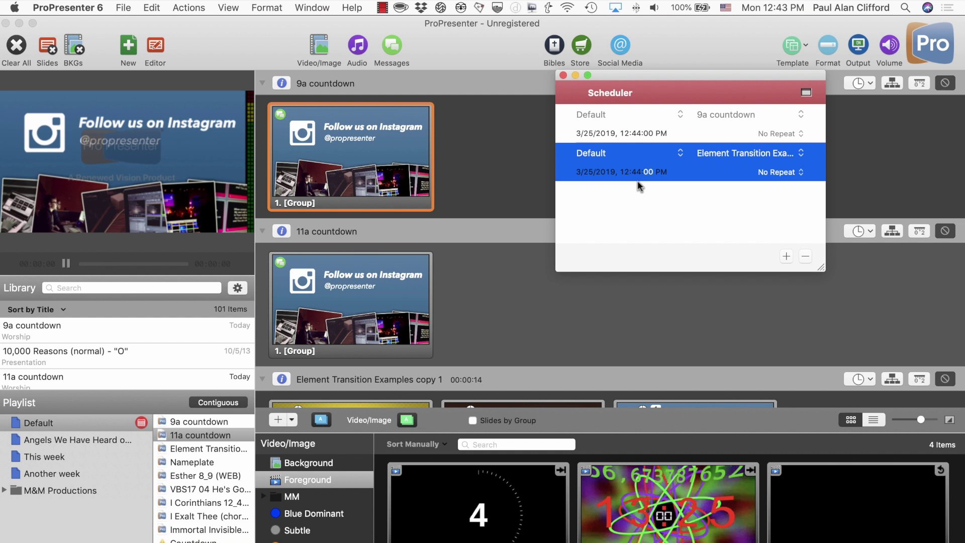
type("5")
key("Return")
left_click(562, 75)
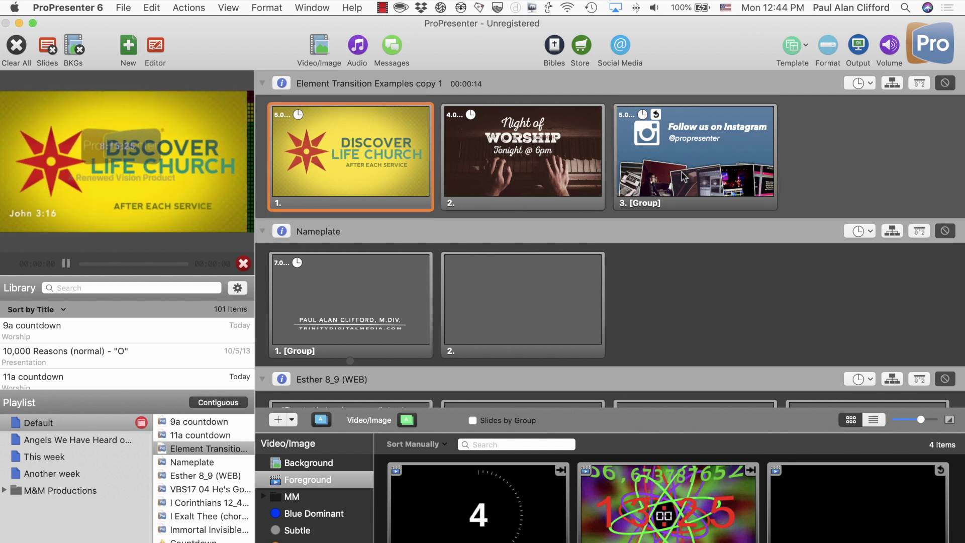
Scroll the slide list back to the top while the Element Transition slides play.
scroll(682, 174, "up", 6)
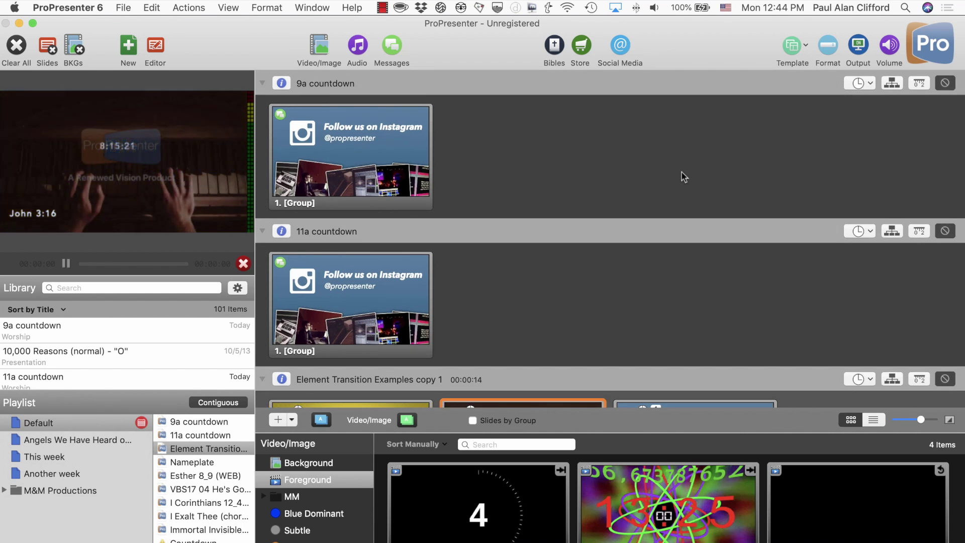
Reopen the Scheduler, add a third empty event at 1:00:00 PM, and close it.
key("super+alt+s")
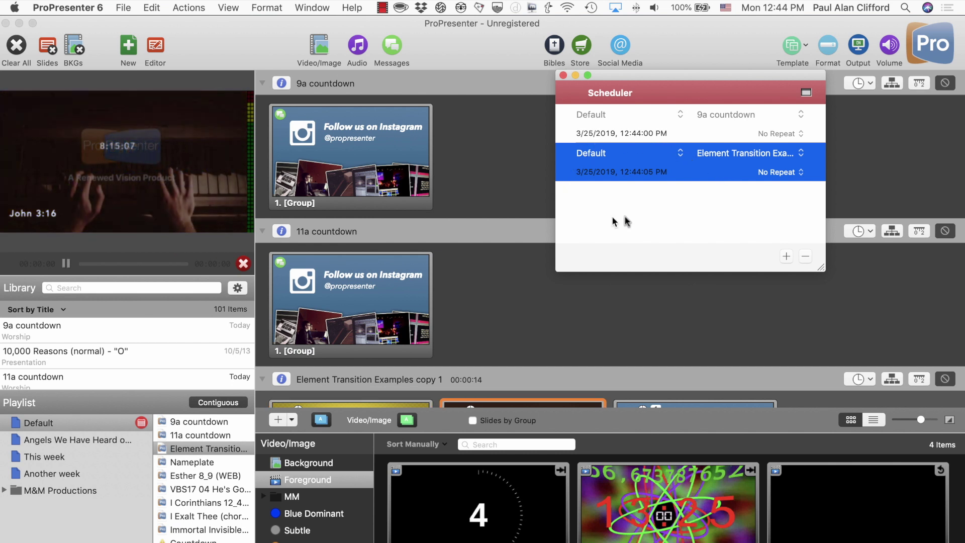
left_click(787, 258)
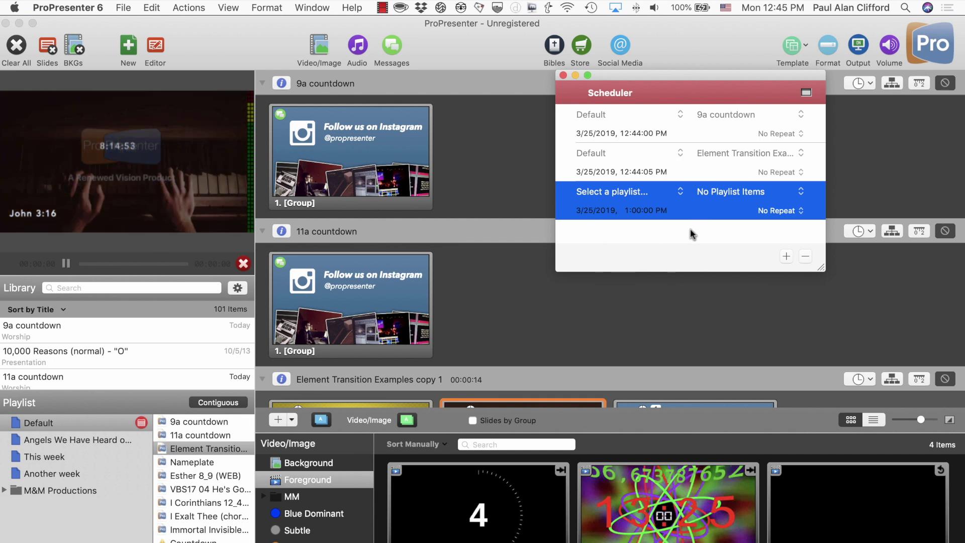
left_click(563, 75)
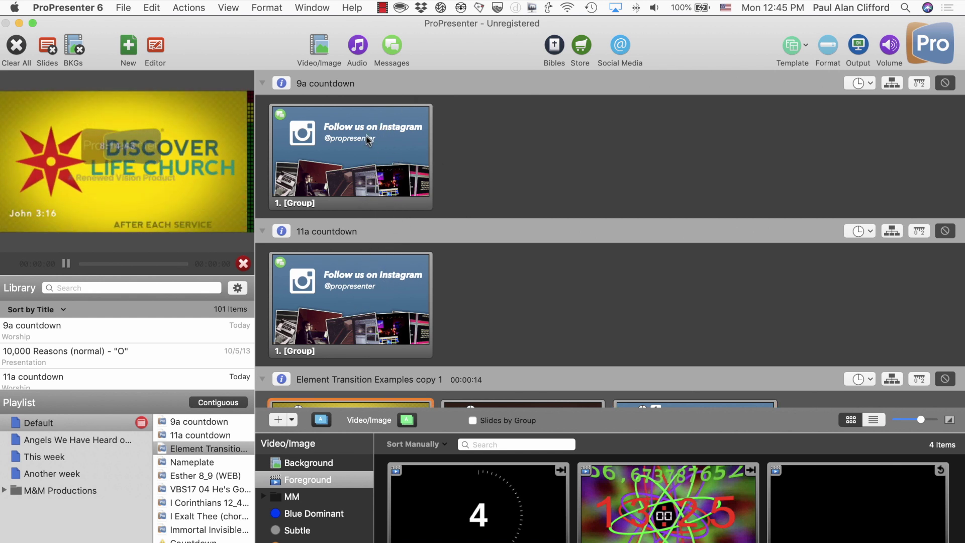
scroll(586, 284, "down", 10)
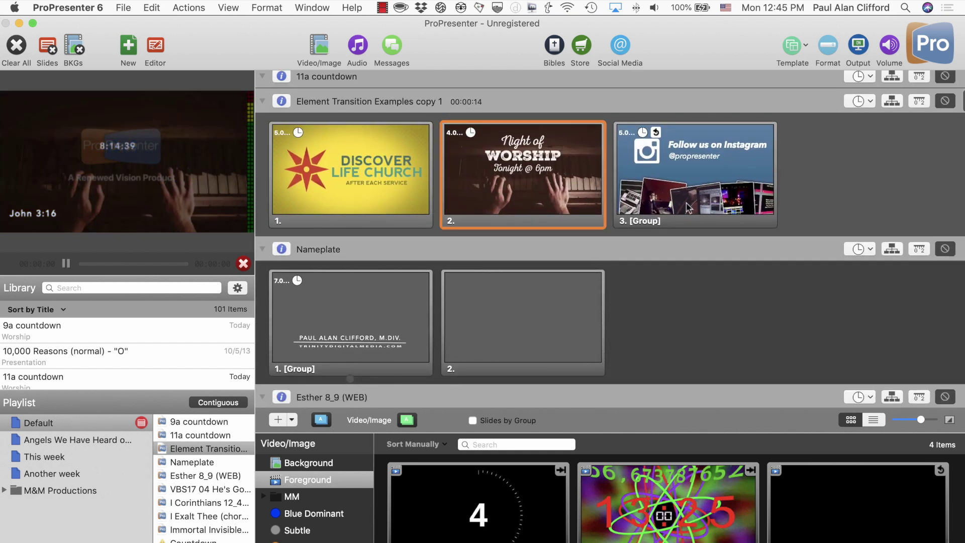
scroll(693, 242, "up", 4)
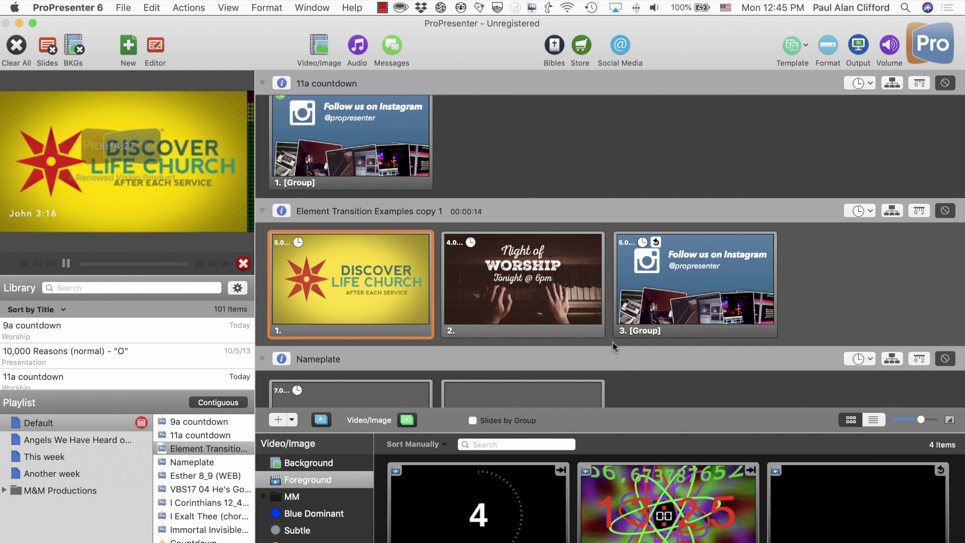
scroll(613, 345, "up", 5)
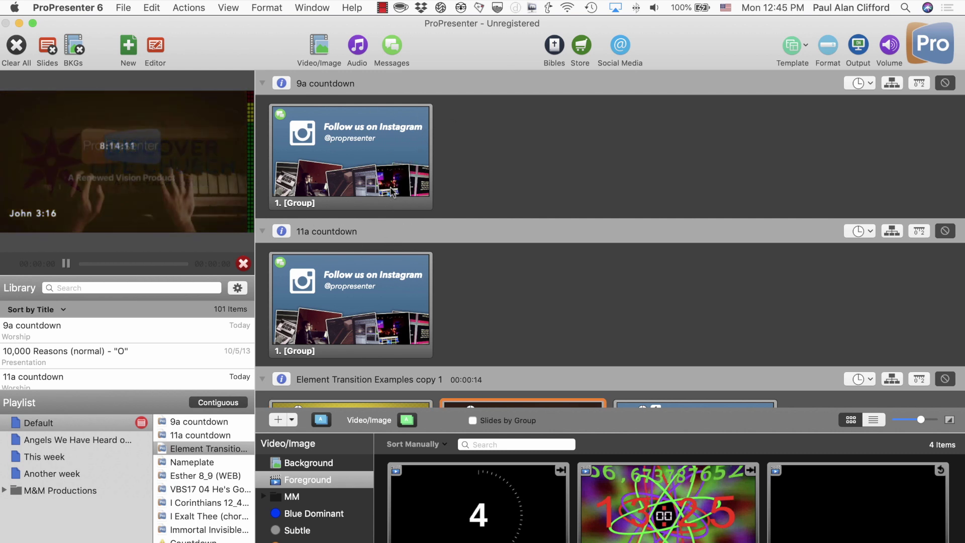
scroll(394, 190, "down", 4)
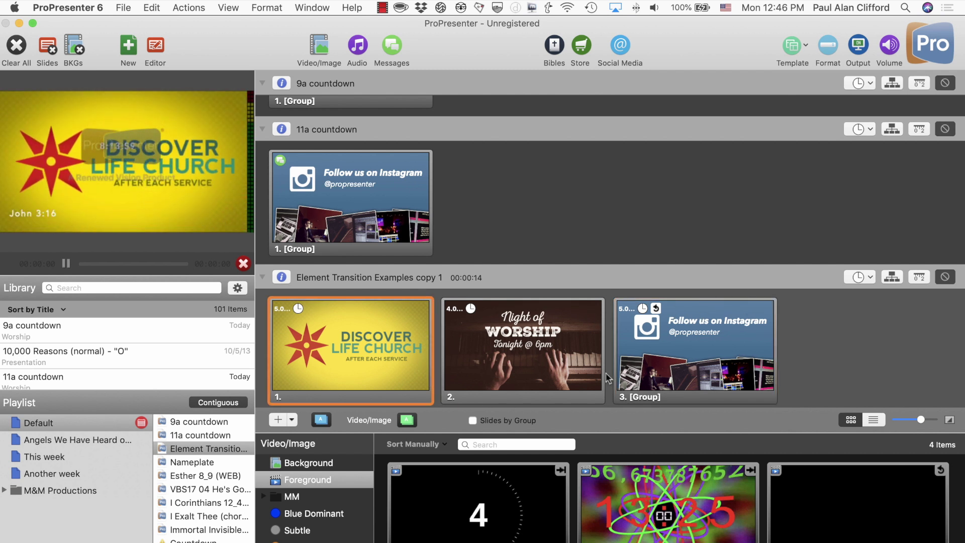
scroll(606, 377, "up", 1)
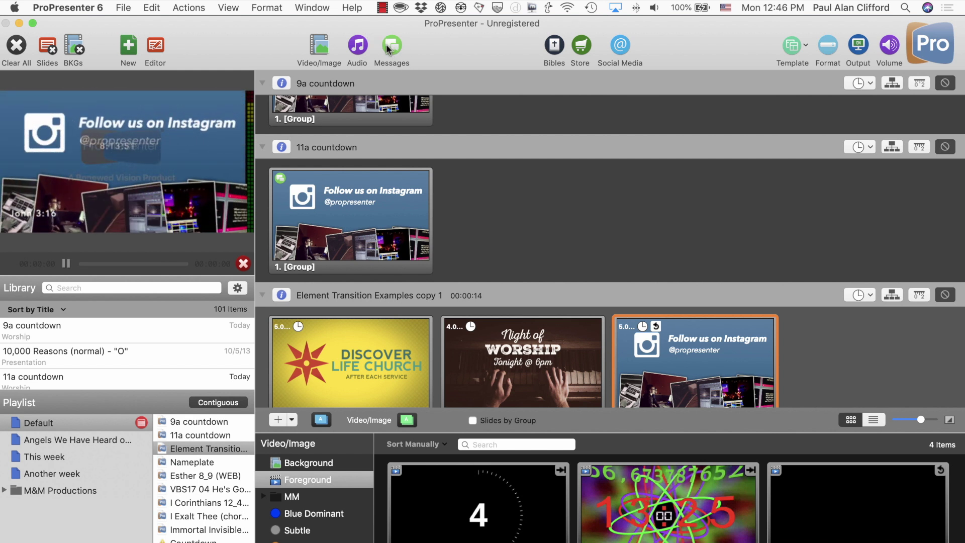
Show the Messages window and move it toward the screen centre.
left_click(225, 9)
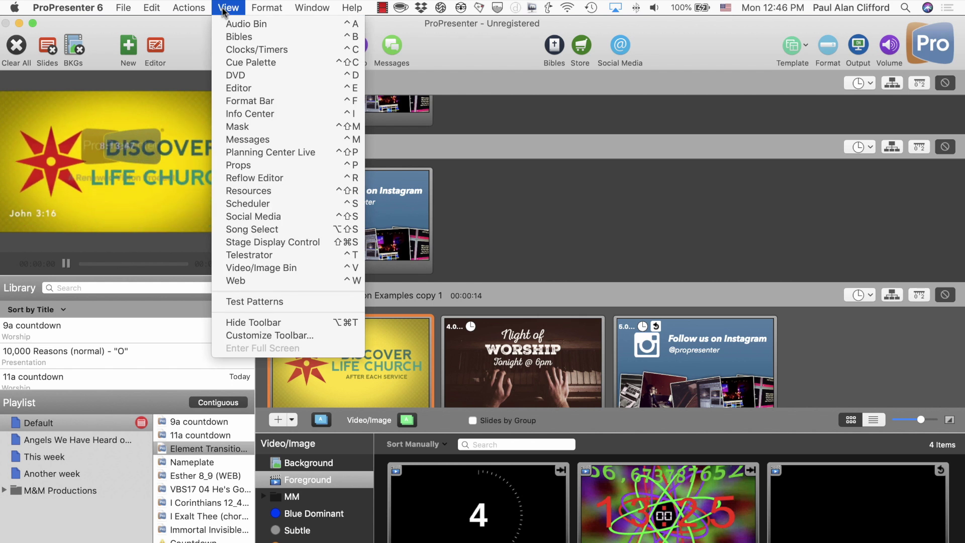
left_click(670, 47)
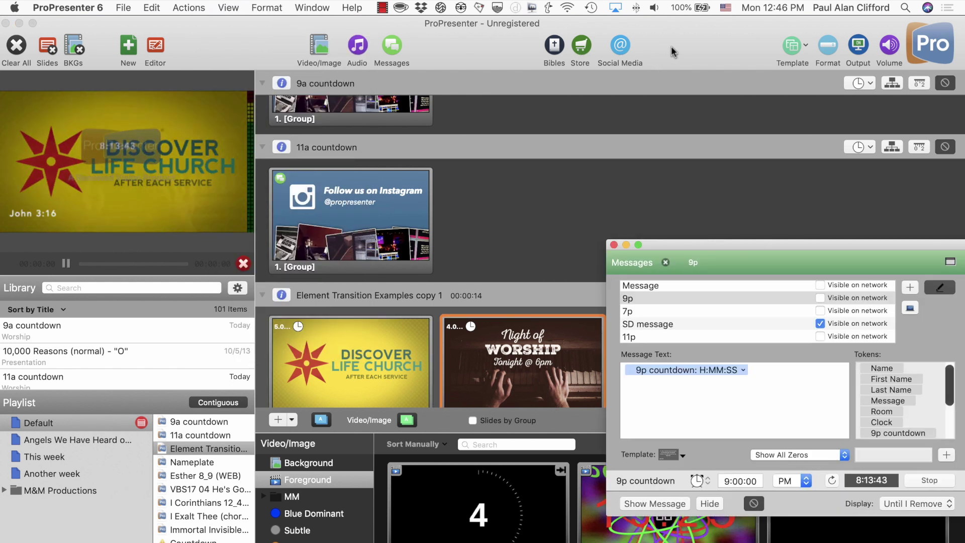
left_click_drag(710, 253, 642, 150)
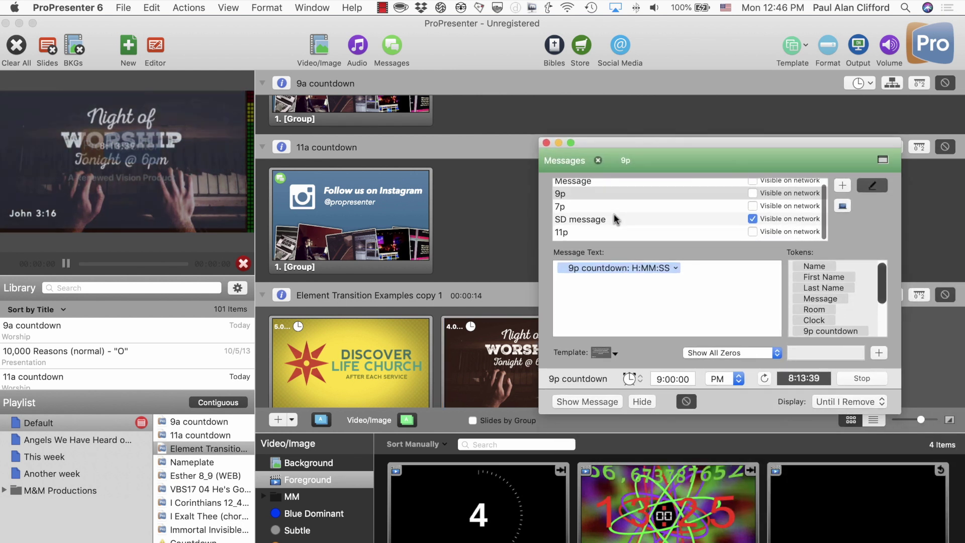
Delete the generic Message entry and add a New Message.
scroll(613, 213, "up", 1)
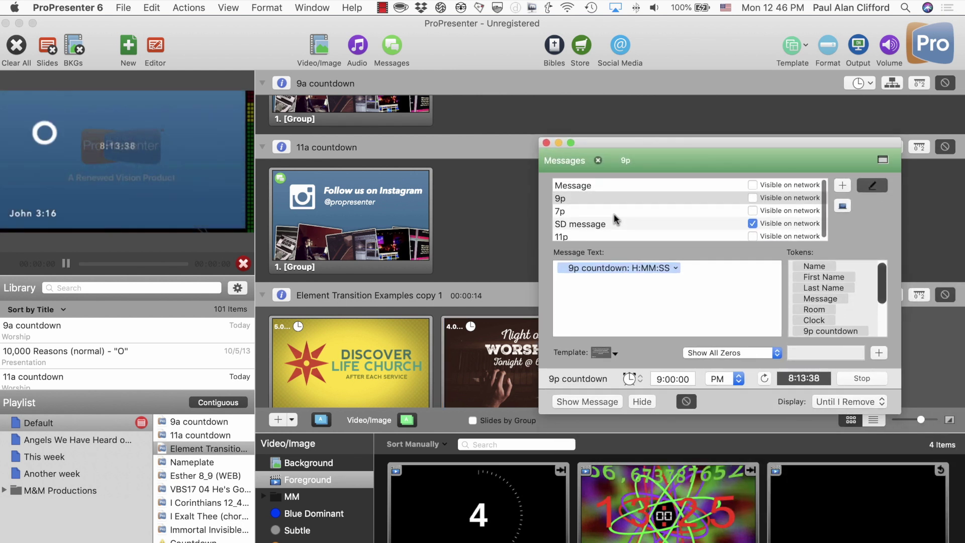
left_click(569, 184)
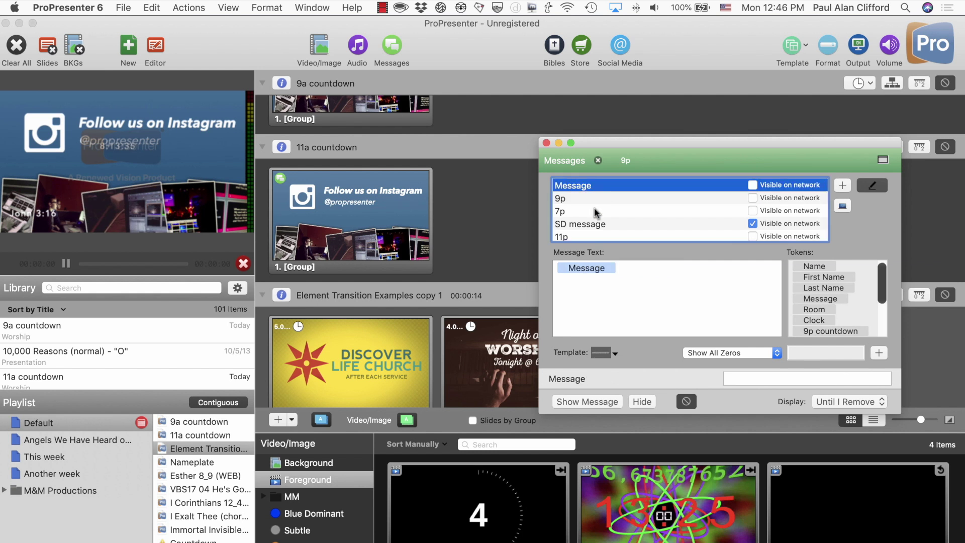
scroll(595, 211, "down", 1)
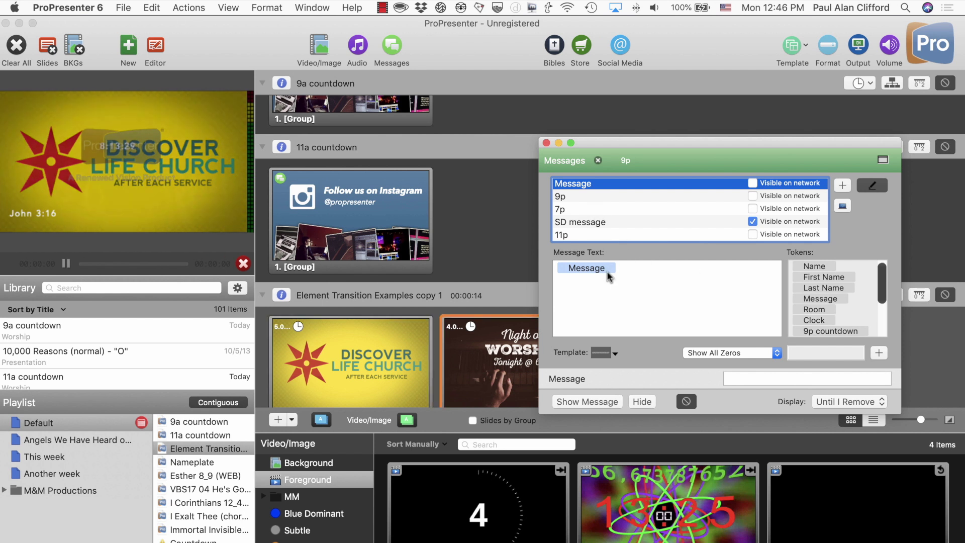
key("BackSpace")
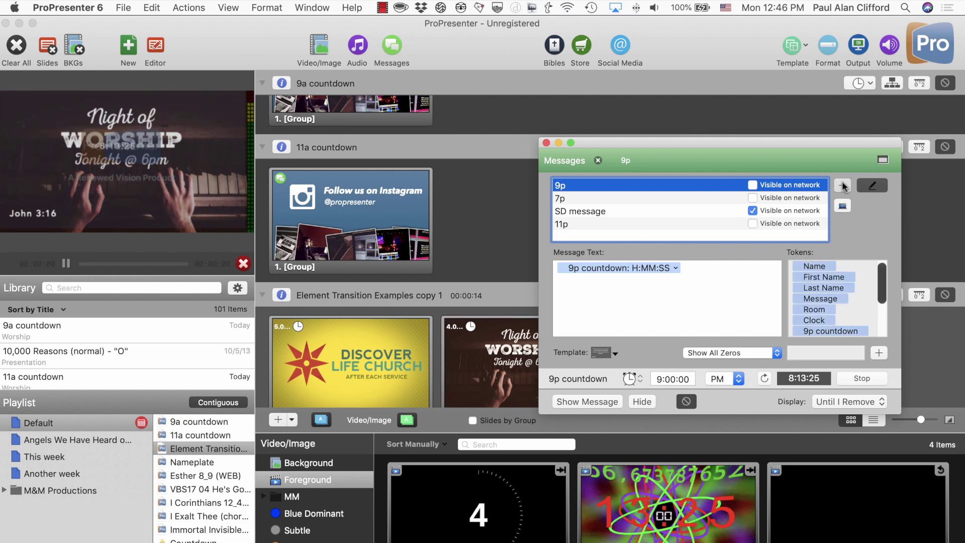
left_click(843, 186)
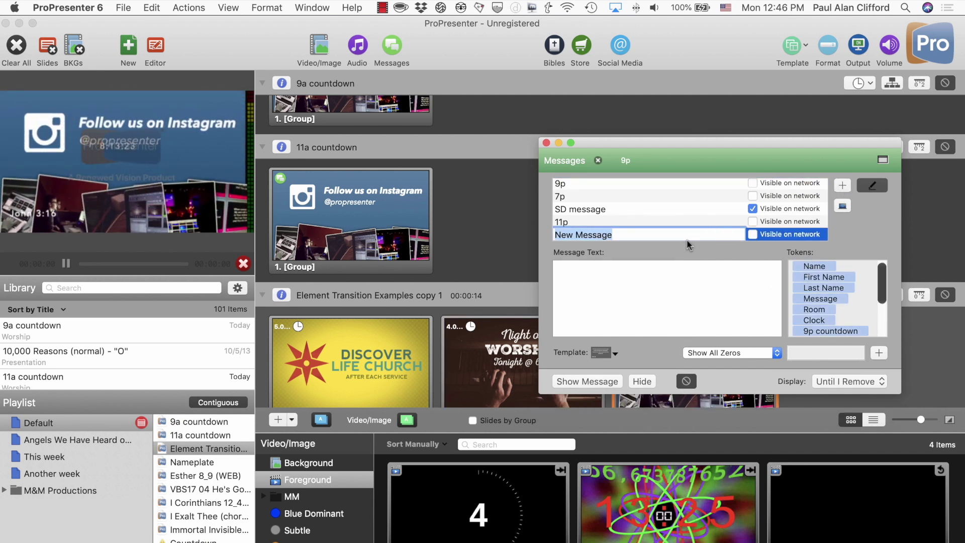
Name the new message '5 minutes' and insert its 5 minutes countdown token (0:05:00).
type("5 m")
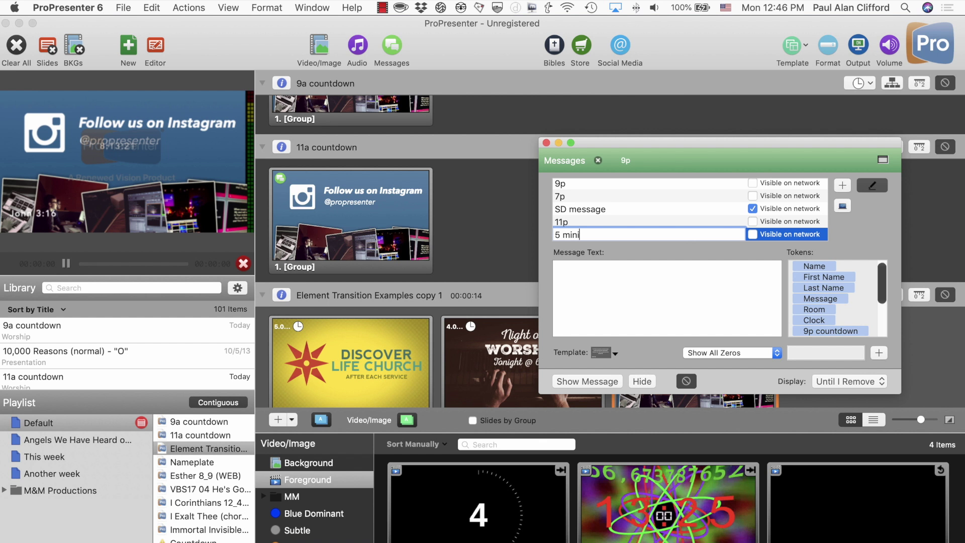
type("inutes")
key("Return")
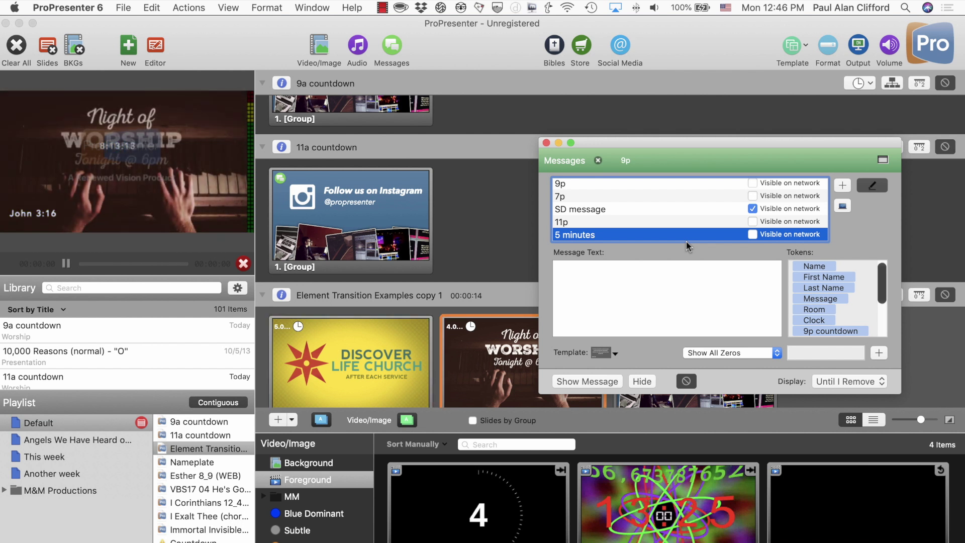
scroll(816, 299, "down", 2)
left_click(816, 302)
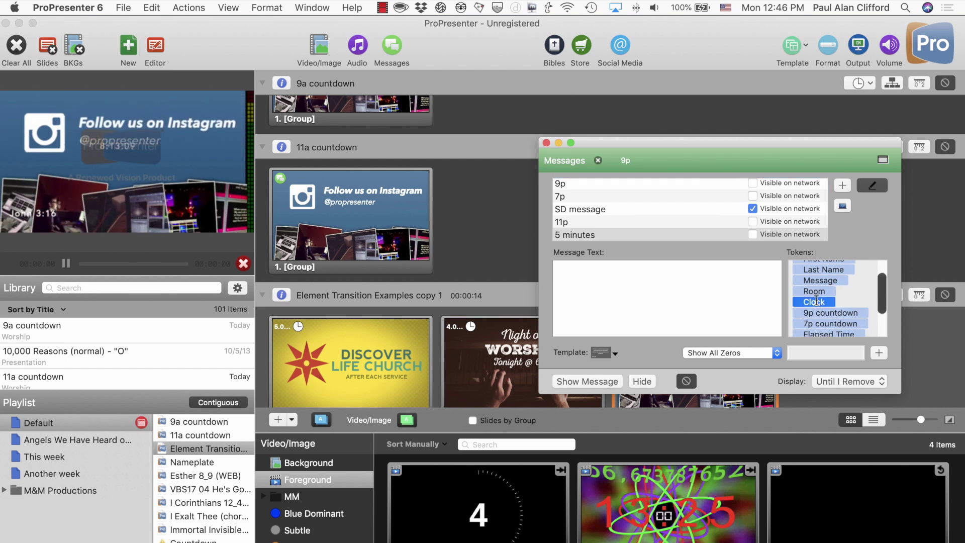
scroll(816, 300, "down", 4)
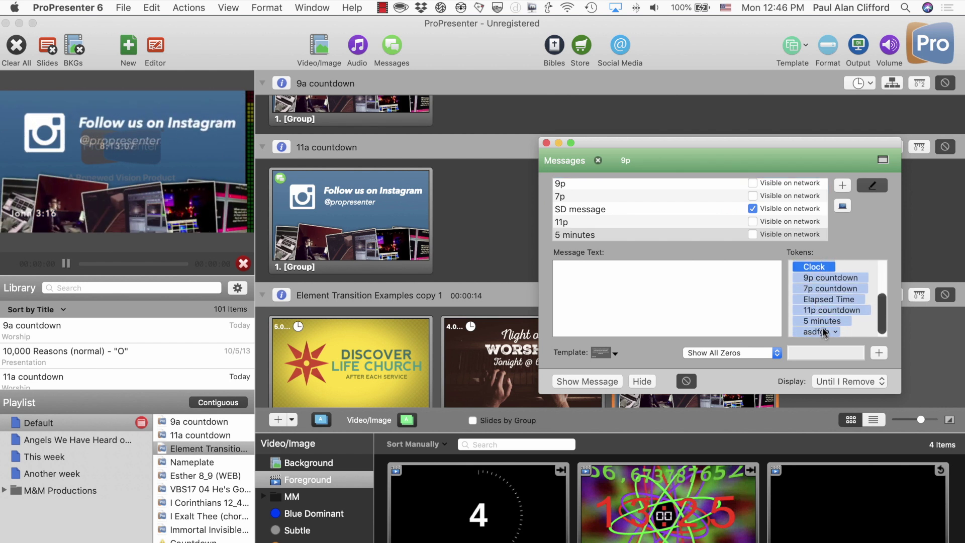
left_click_drag(824, 326, 605, 282)
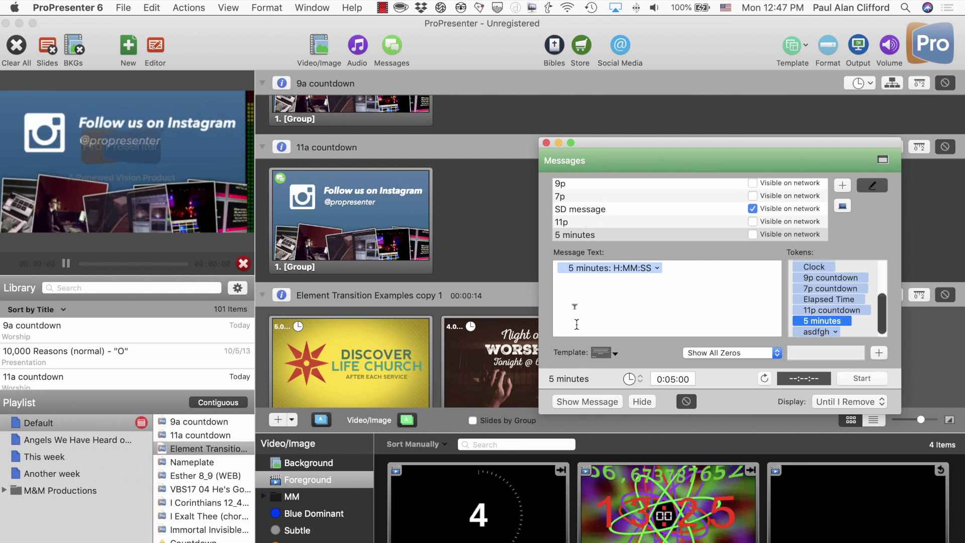
Close the Messages window and remove the Message cue from the 11a countdown slide.
left_click(545, 143)
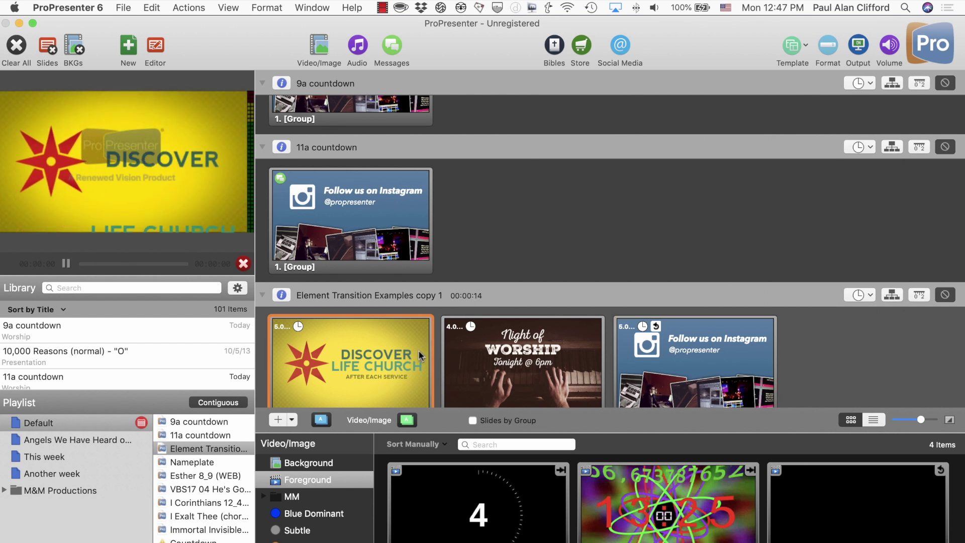
right_click(336, 207)
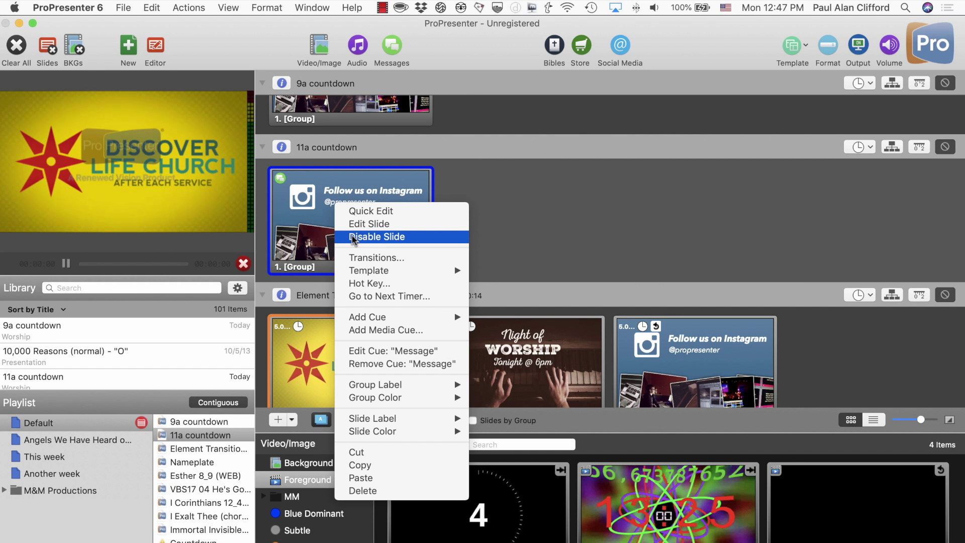
mouse_move(358, 273)
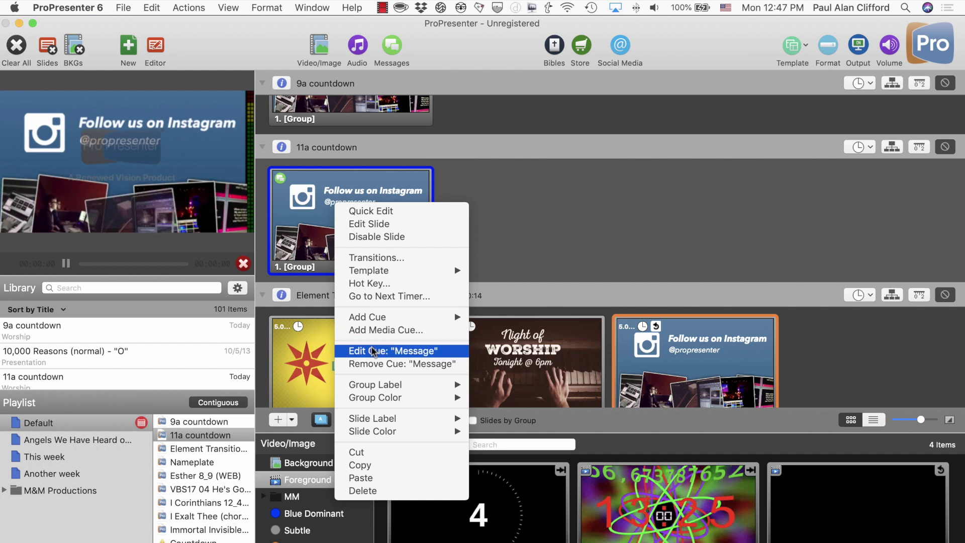
left_click(368, 364)
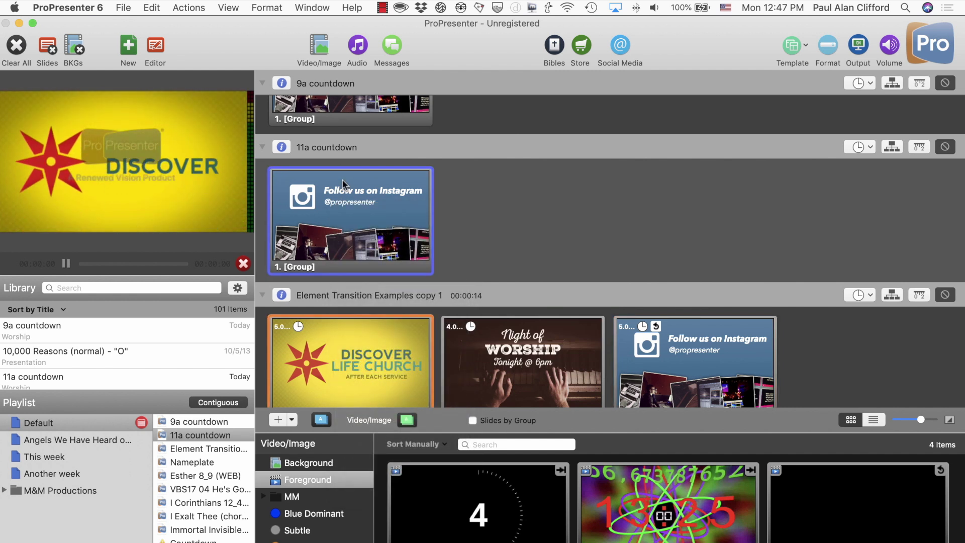
Open the cue palette from the 11a countdown slide's Add Cue menu.
right_click(340, 206)
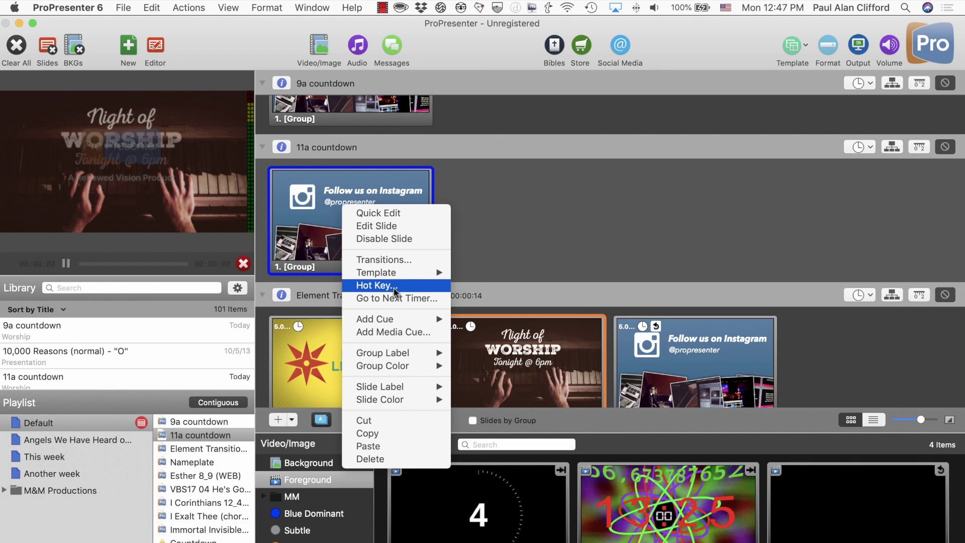
mouse_move(408, 278)
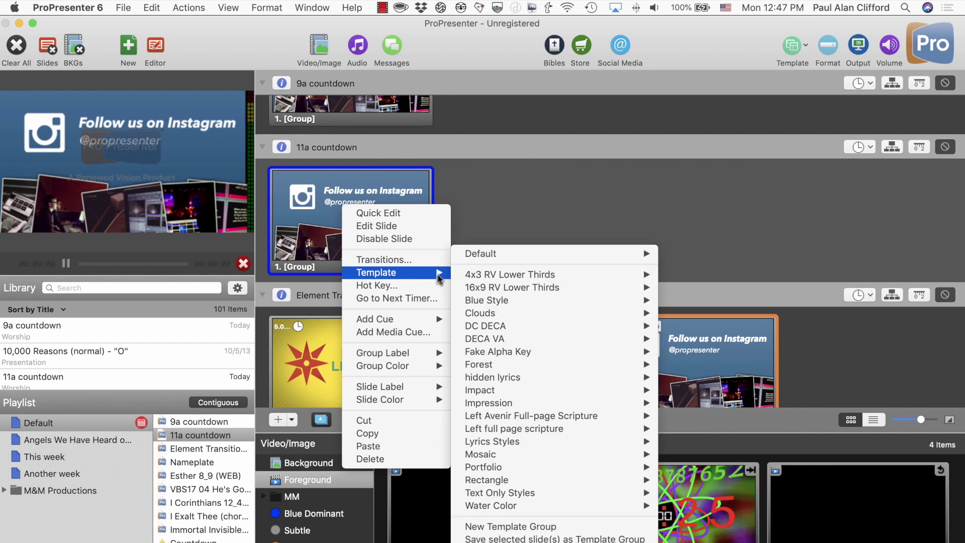
mouse_move(472, 275)
mouse_move(486, 302)
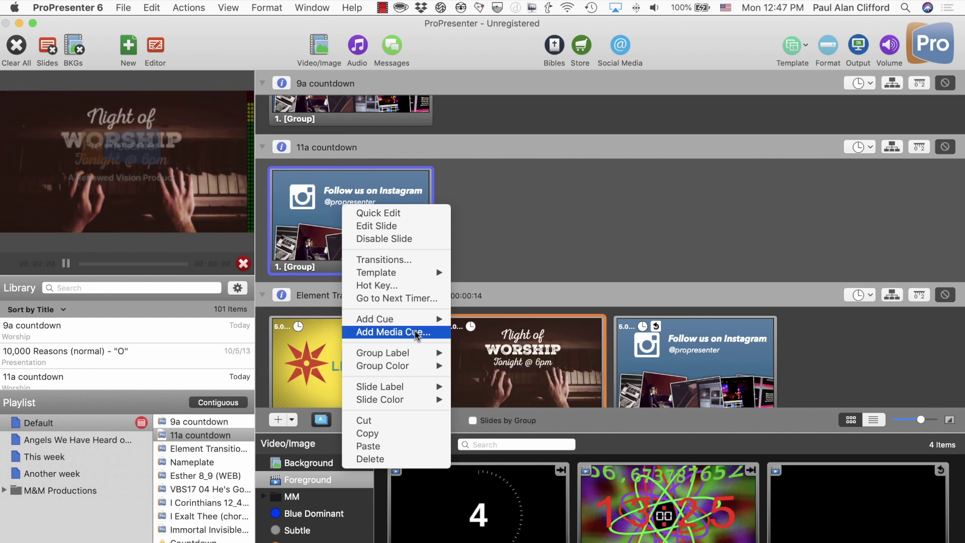
mouse_move(416, 325)
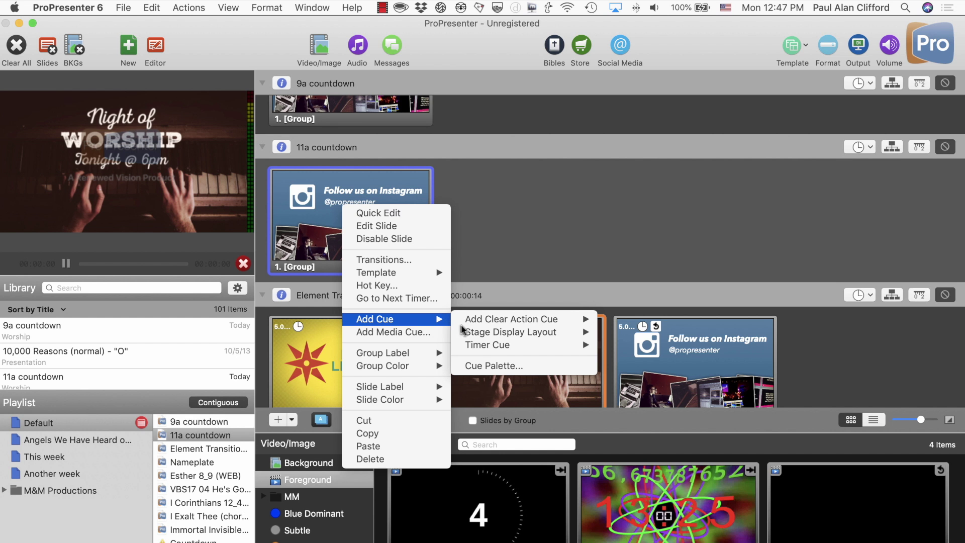
left_click(481, 366)
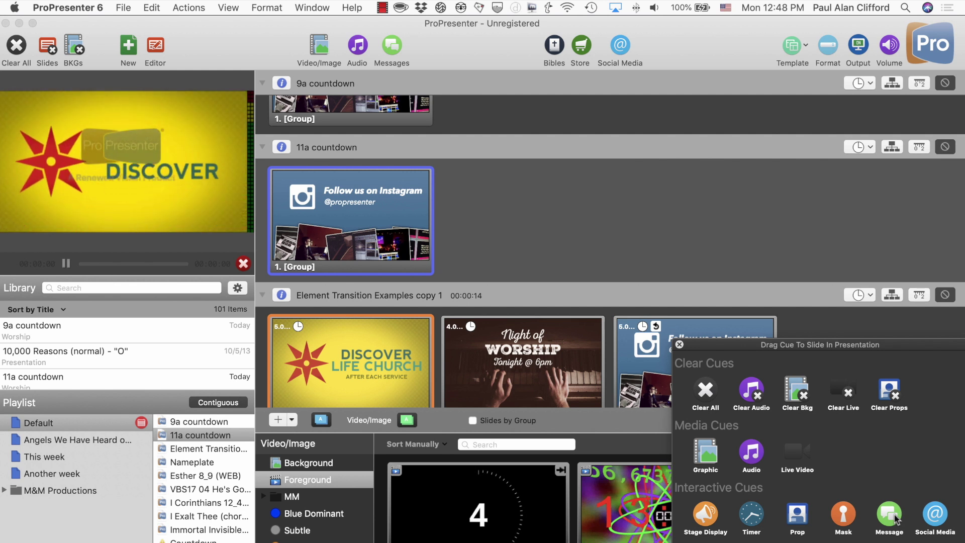
Drag a Message cue onto the 11a countdown slide and set it to the 5 minutes message.
left_click_drag(902, 515, 397, 233)
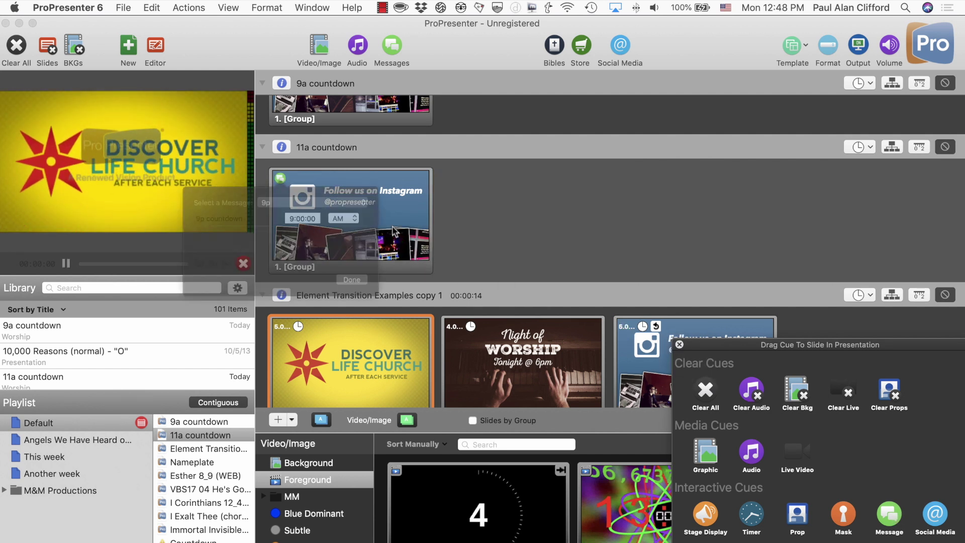
left_click(385, 214)
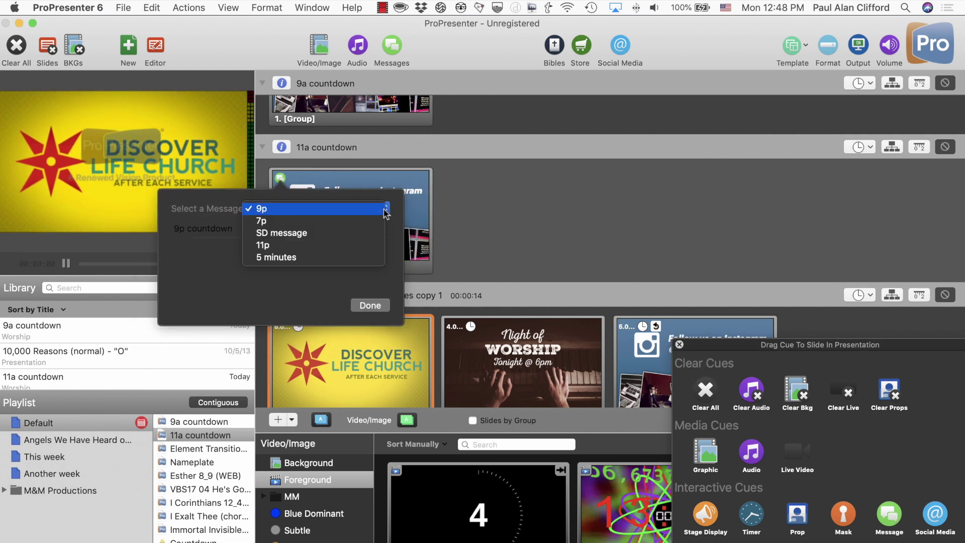
left_click(330, 259)
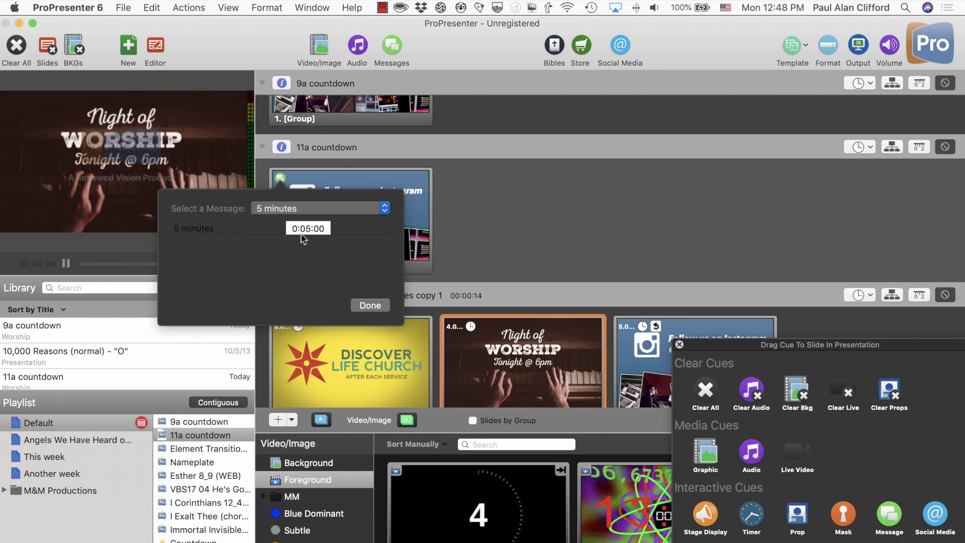
left_click(372, 307)
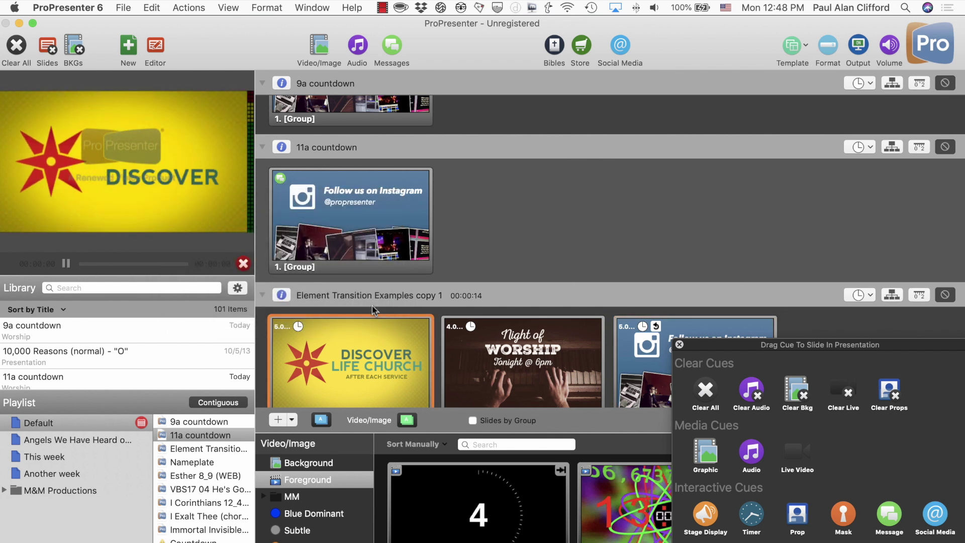
Open the Scheduler and point the new event at 11a countdown in the Default playlist.
key("super+ctrl+s")
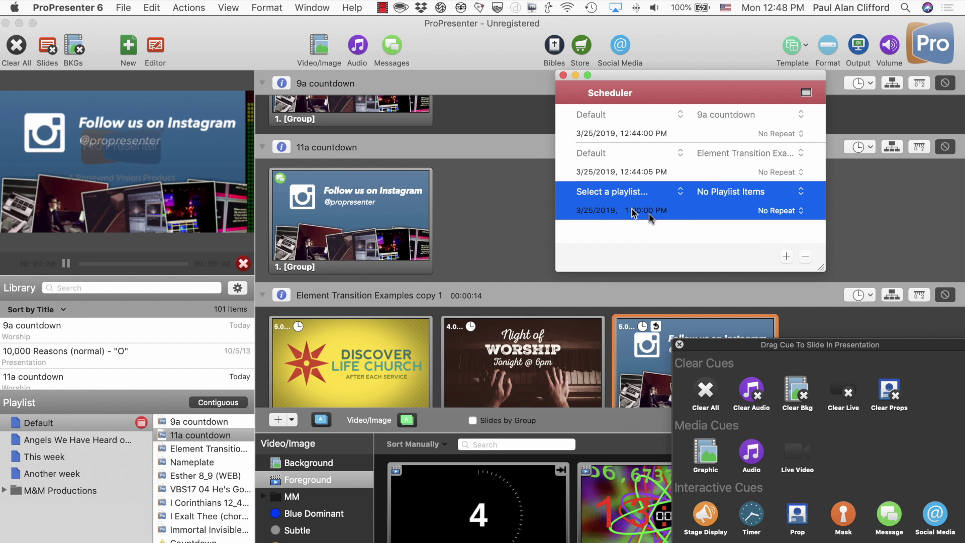
left_click(683, 191)
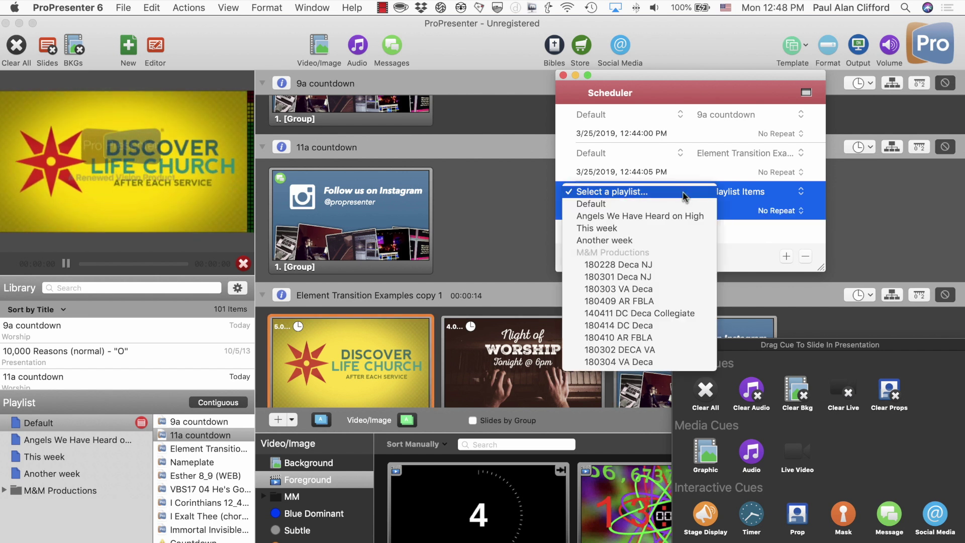
left_click(665, 203)
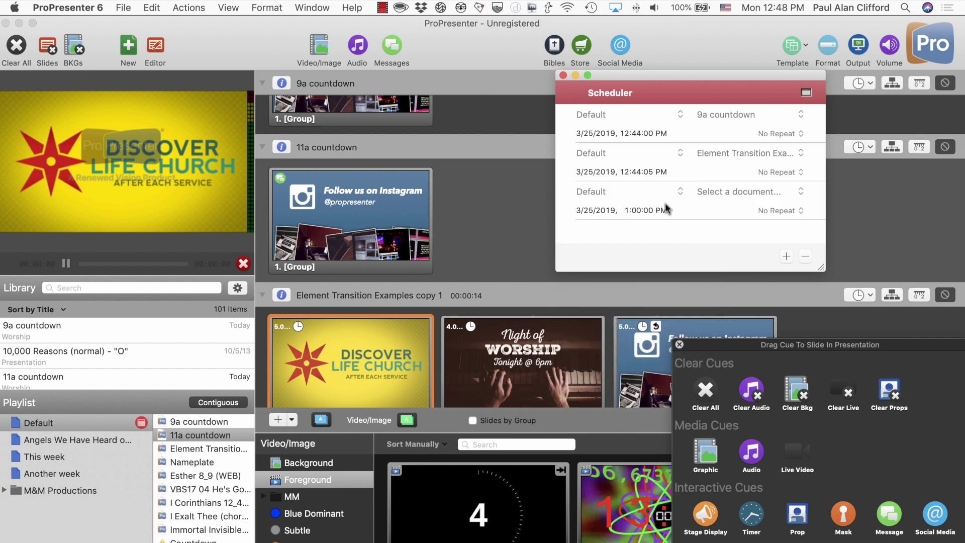
left_click(800, 193)
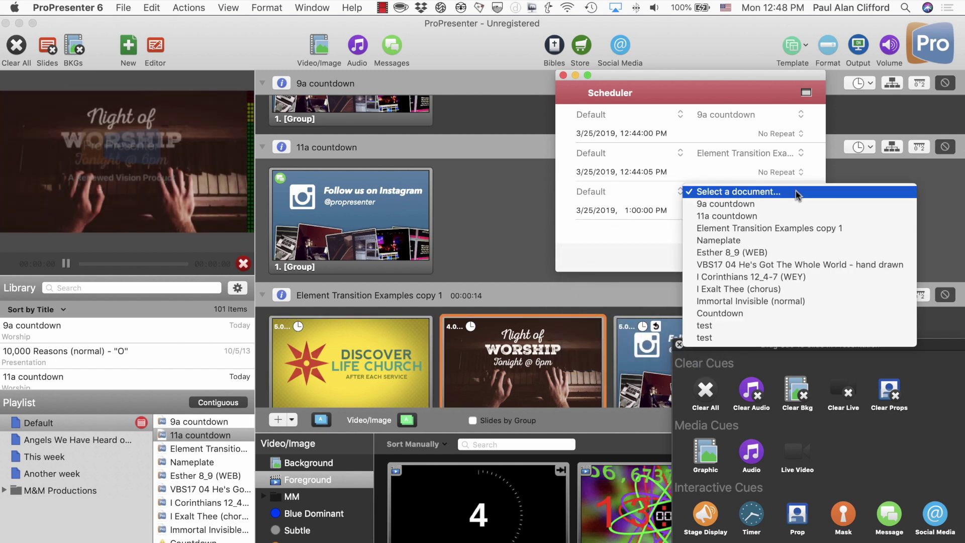
left_click(759, 219)
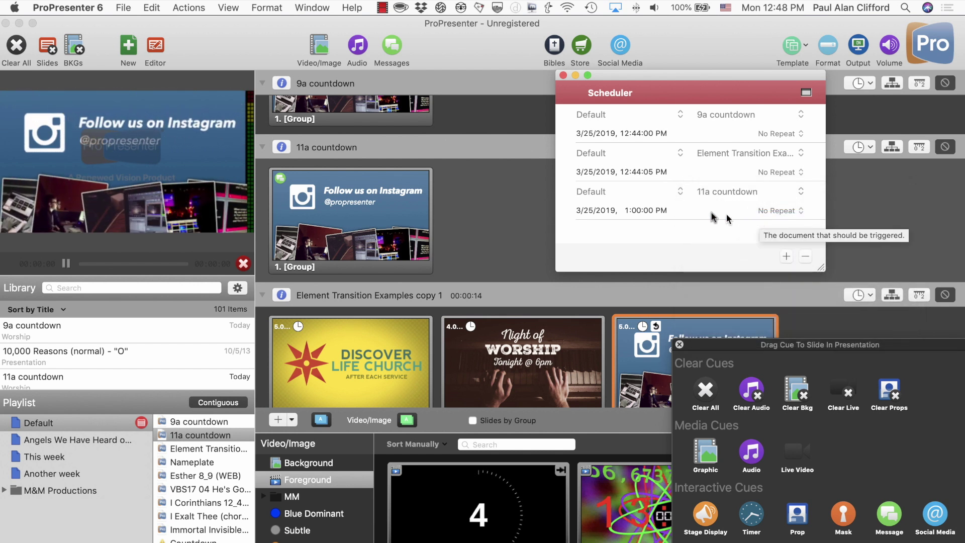
Change the 11a countdown event's time to 12:50 PM and add a fourth scheduled event.
left_click(623, 210)
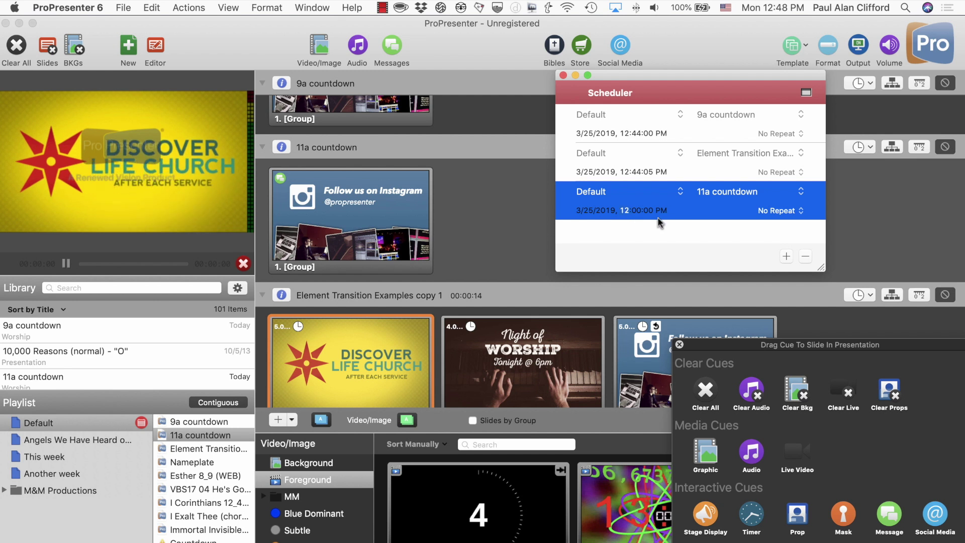
key("Tab")
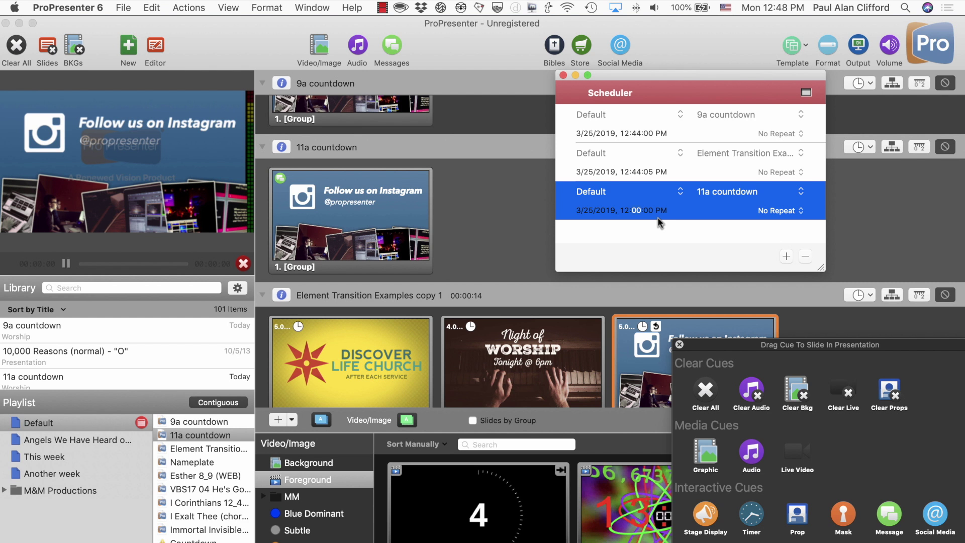
type("0")
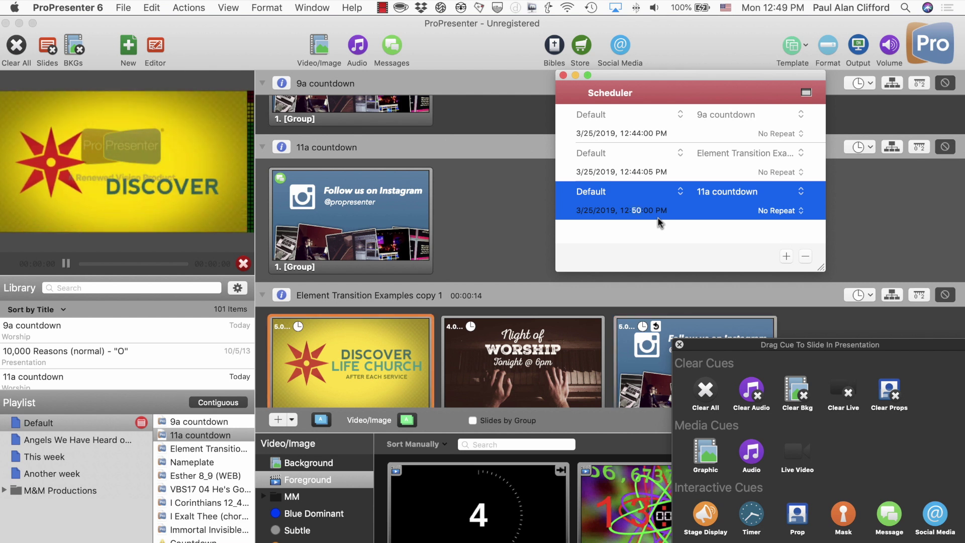
left_click(787, 258)
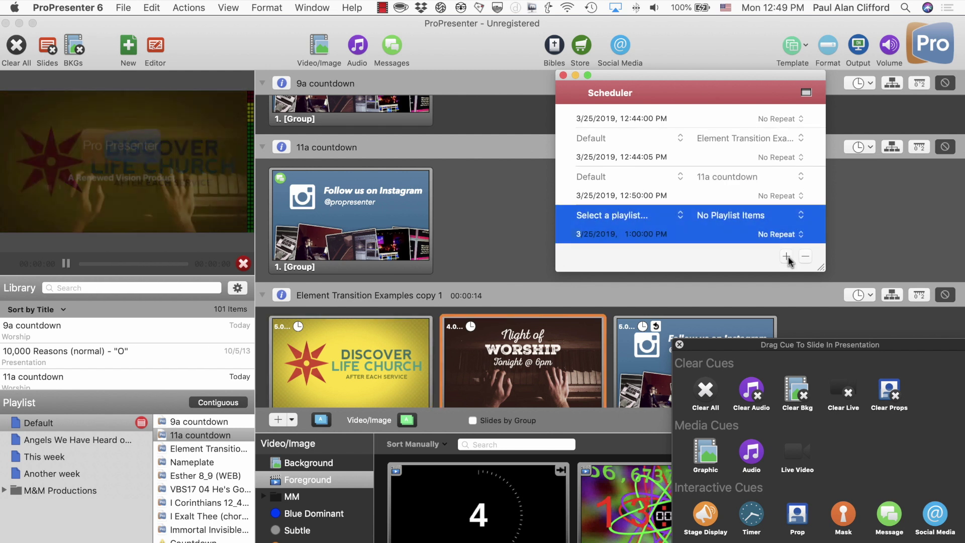
Set the fourth event's time to 12:50:05 PM and close the Scheduler.
left_click(634, 234)
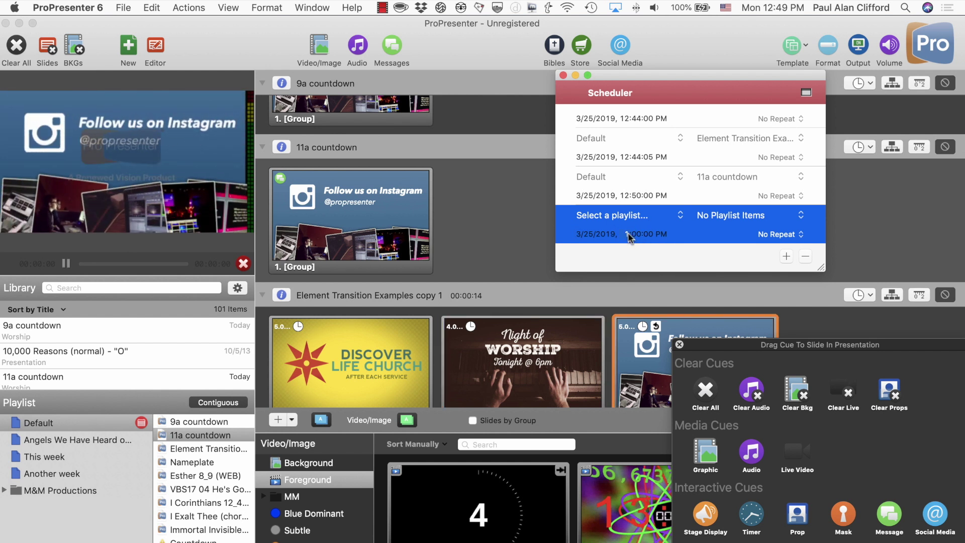
type("12")
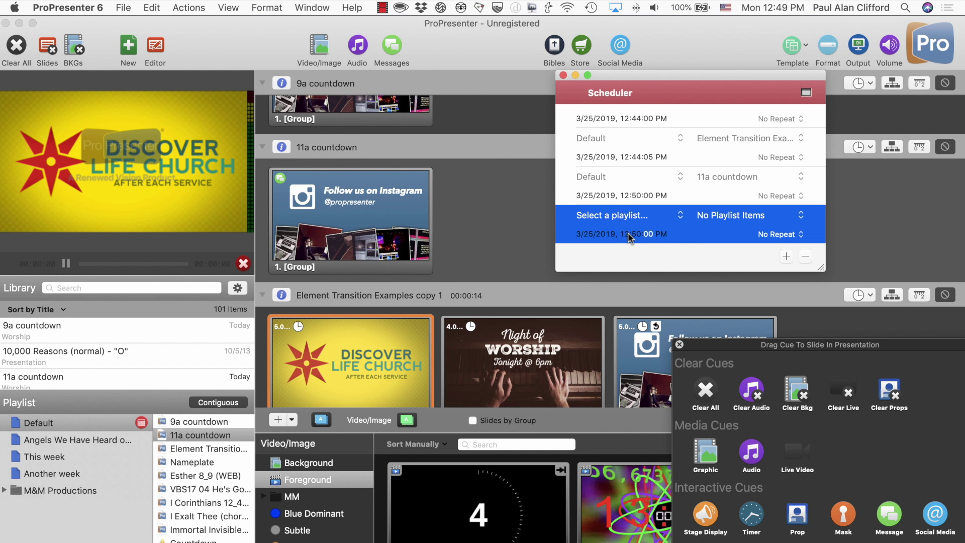
type("5")
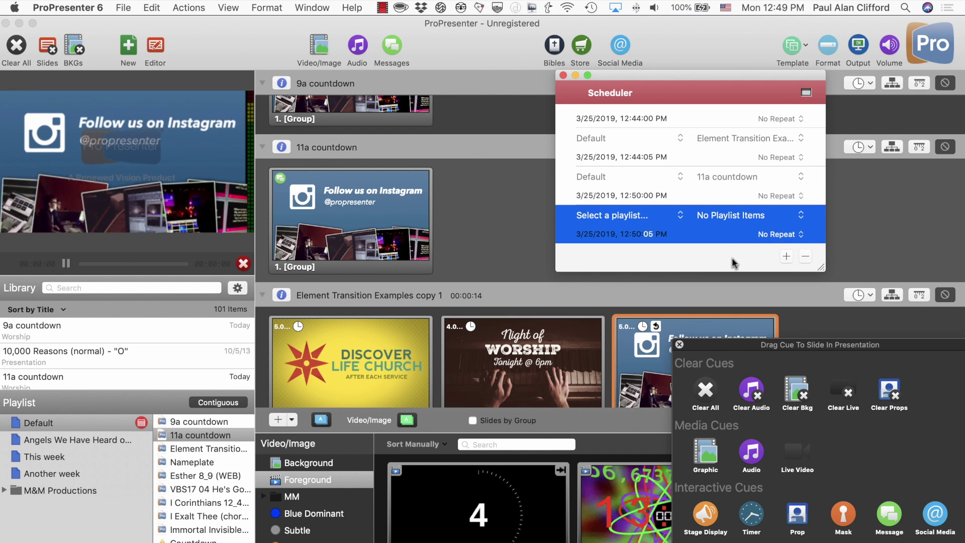
left_click(563, 75)
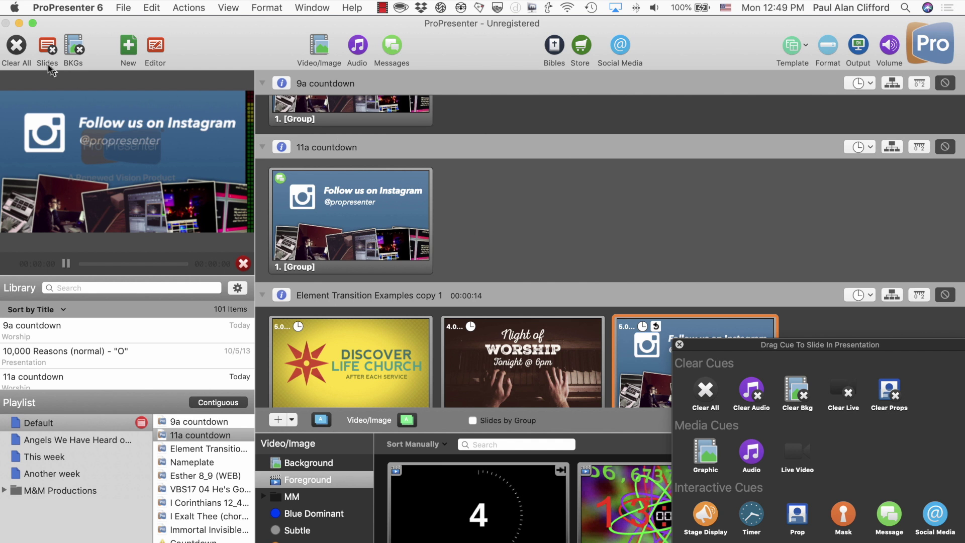
Clear all live output, let the 11a countdown trigger, then reopen the Scheduler.
left_click(4, 49)
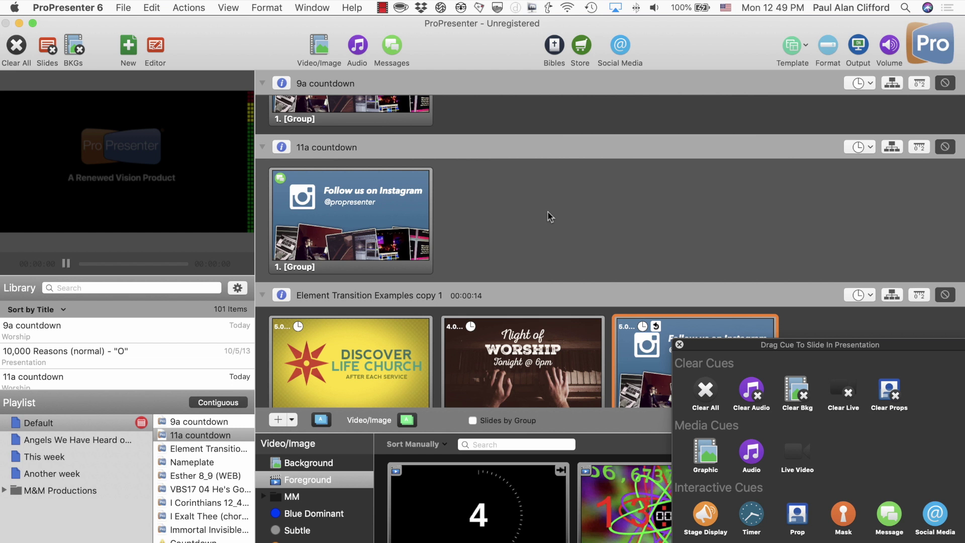
scroll(550, 217, "down", 3)
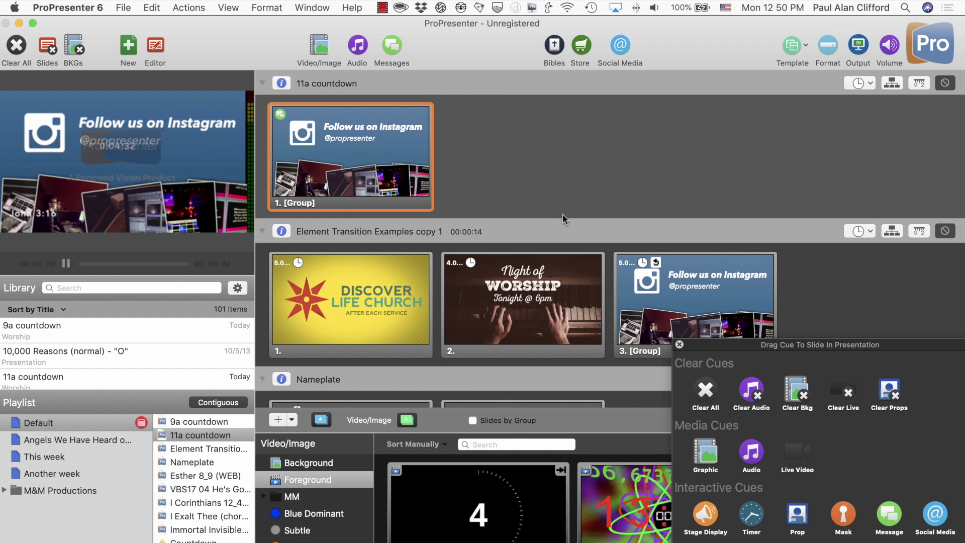
key("super+alt+s")
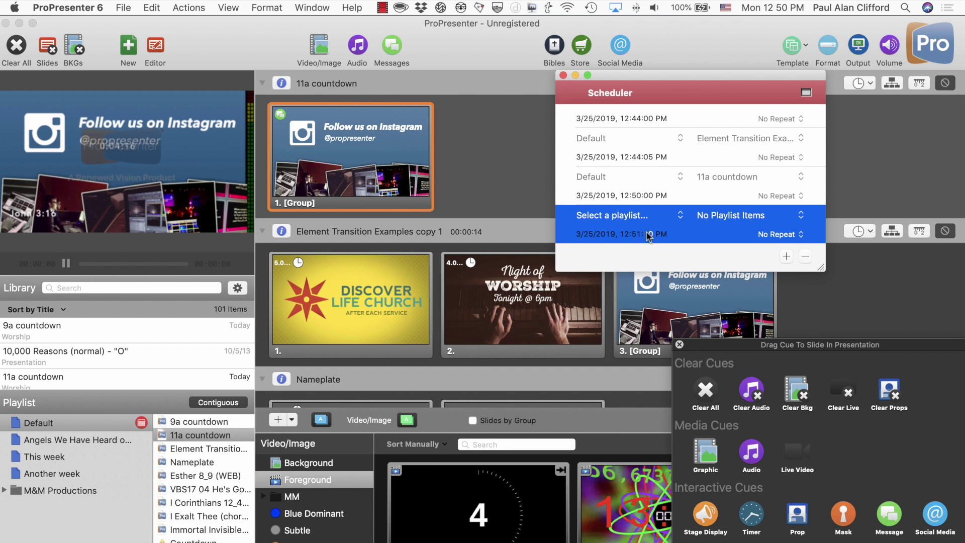
Make the fourth event play Element Transition Examples copy 1 from Default at 12:51:30 PM.
left_click(692, 157)
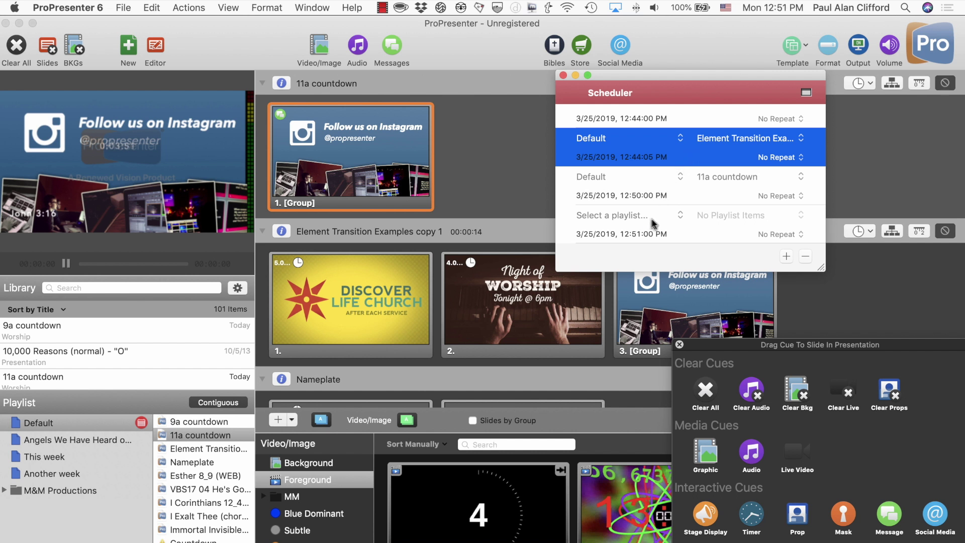
left_click(680, 219)
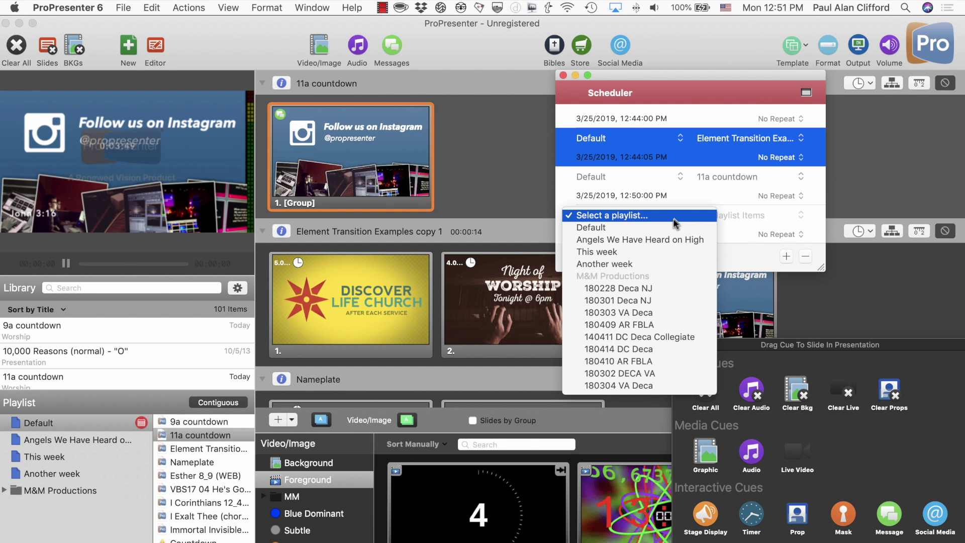
left_click(669, 228)
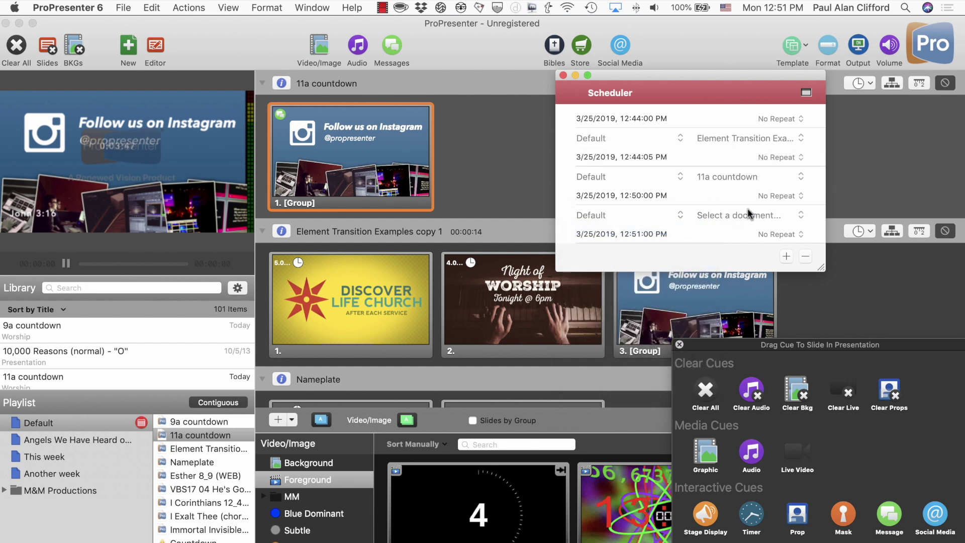
left_click(740, 214)
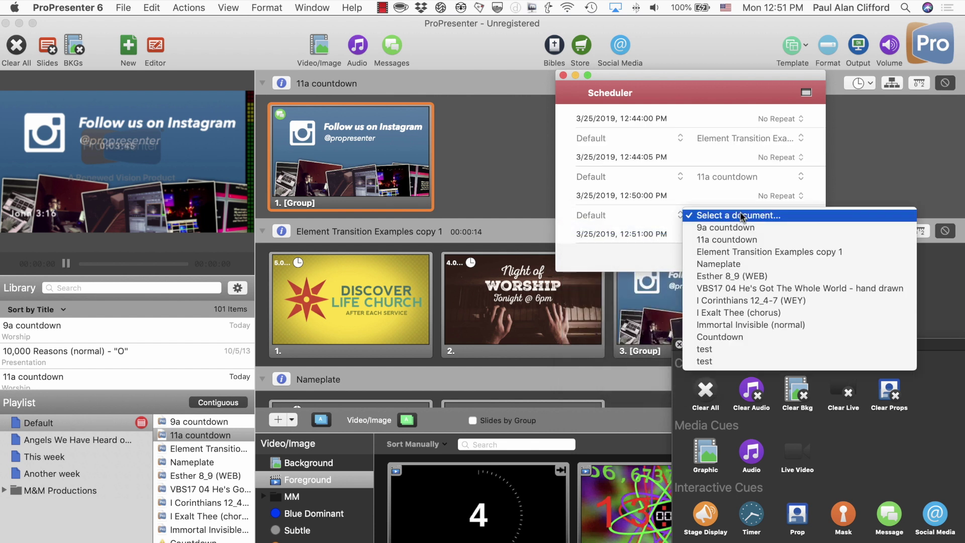
left_click(737, 252)
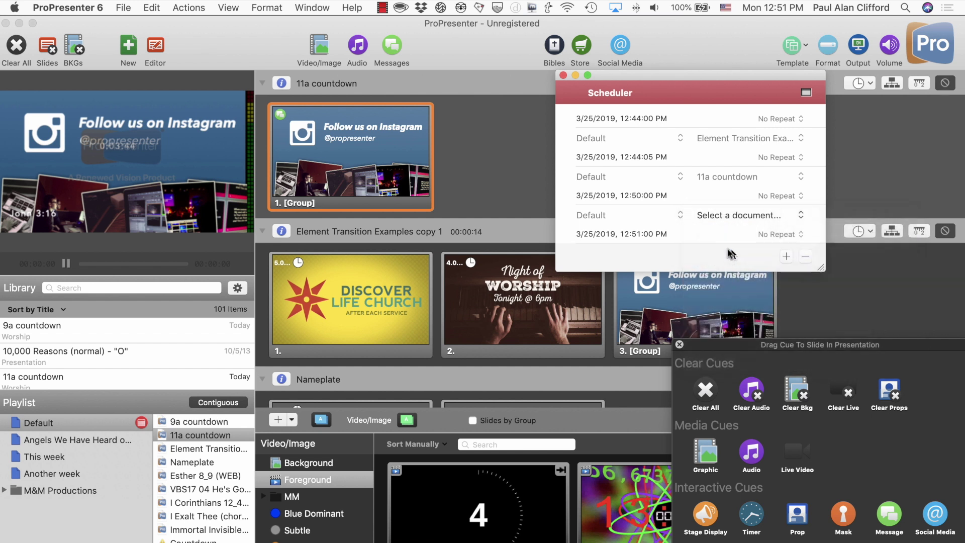
left_click(645, 234)
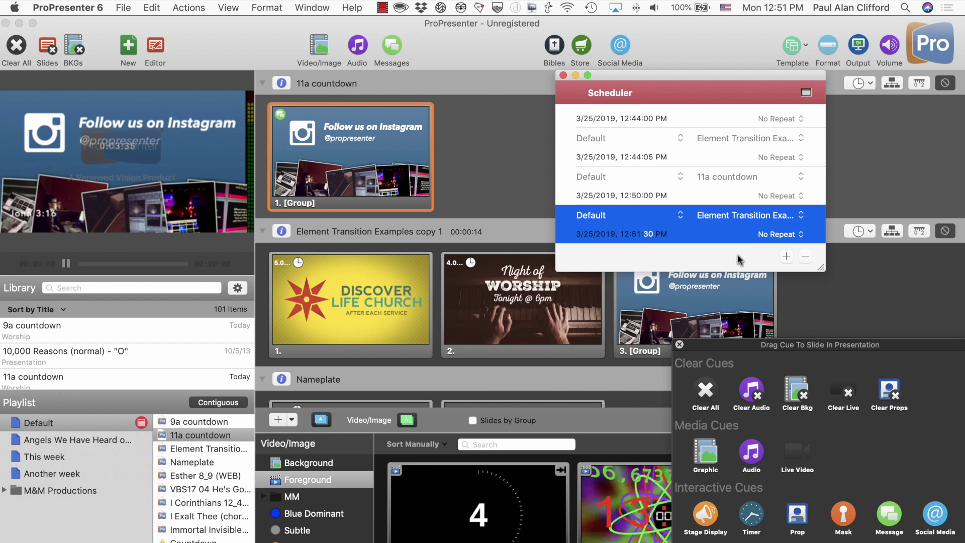
left_click(703, 191)
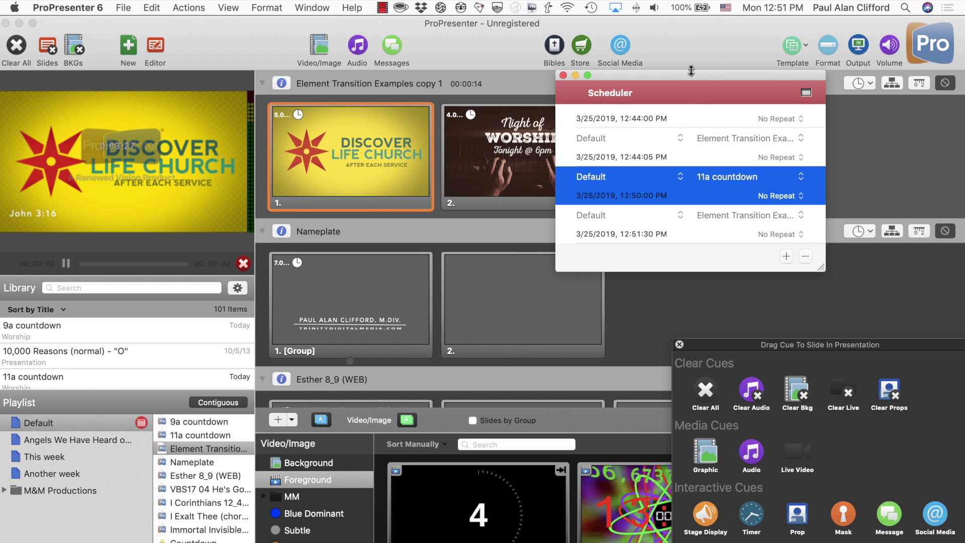
Close the Scheduler and the Drag Cue To Slide panel, then scroll the slide list up.
left_click(563, 75)
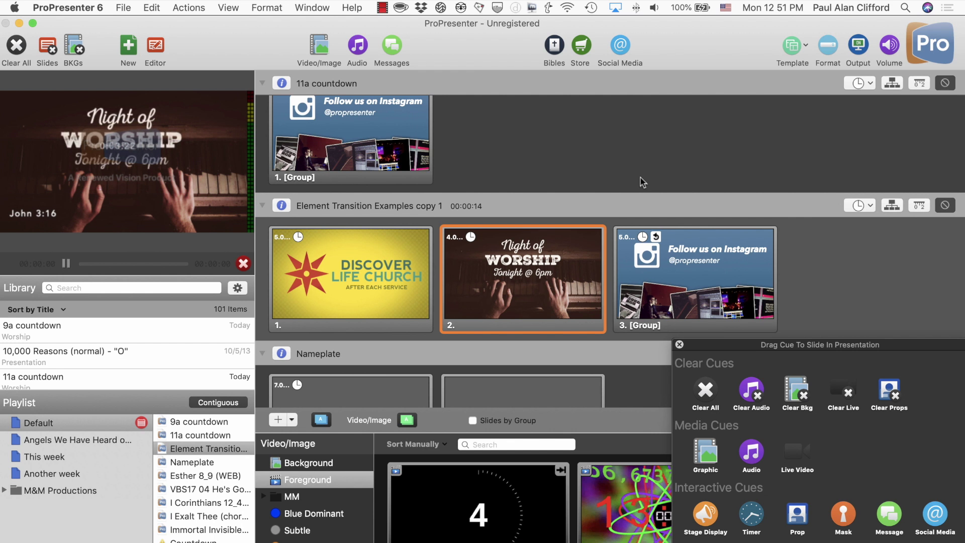
left_click(680, 345)
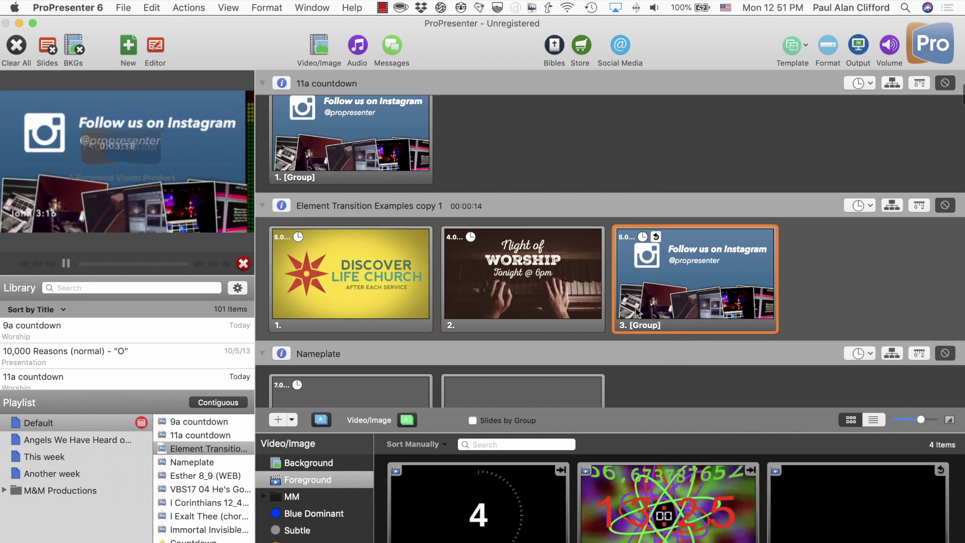
scroll(637, 312, "up", 3)
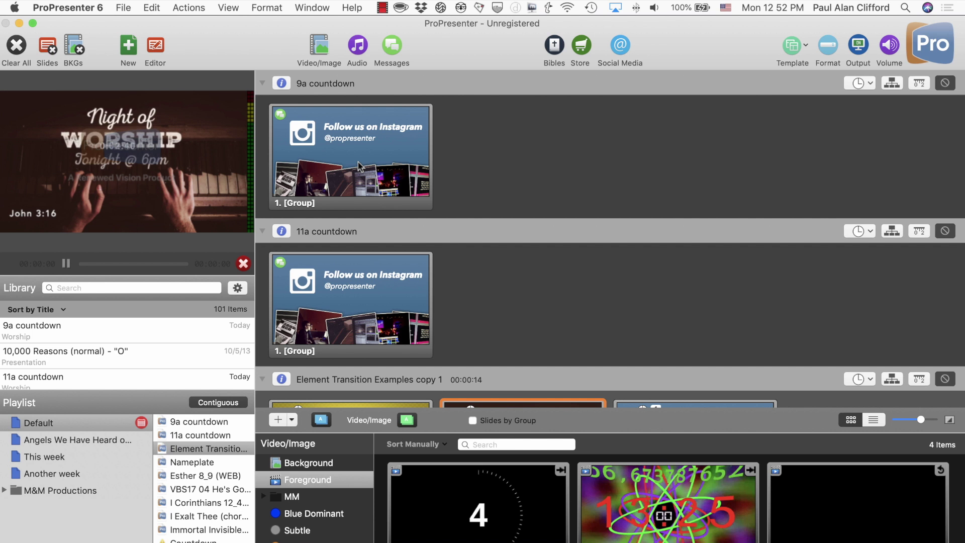
Step the live output through the Instagram, Discover Life Church and Night of Worship slides.
key("Right")
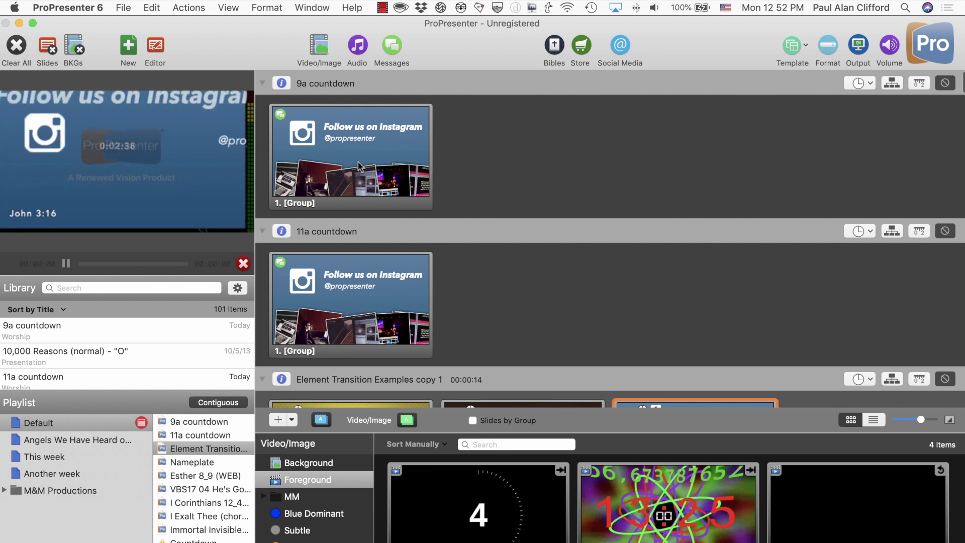
scroll(467, 219, "down", 5)
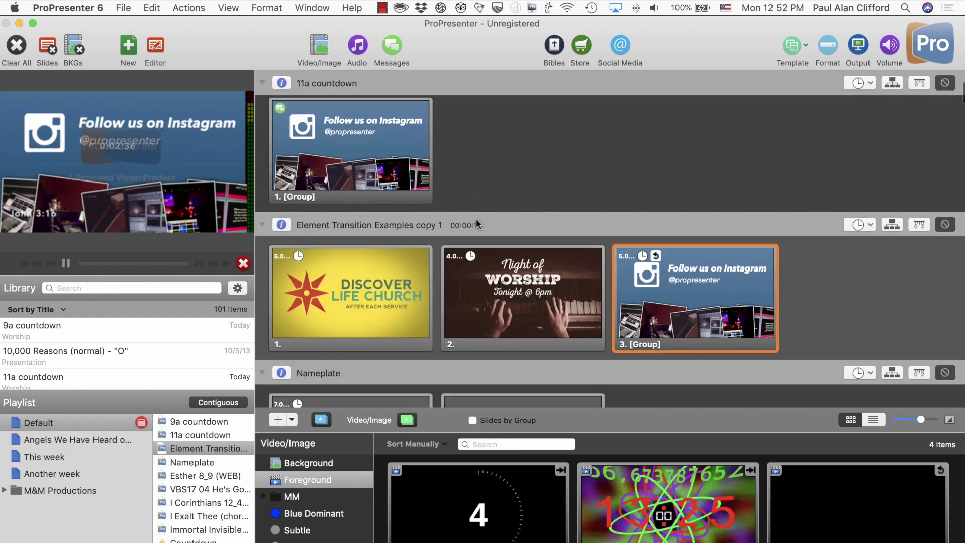
left_click(341, 299)
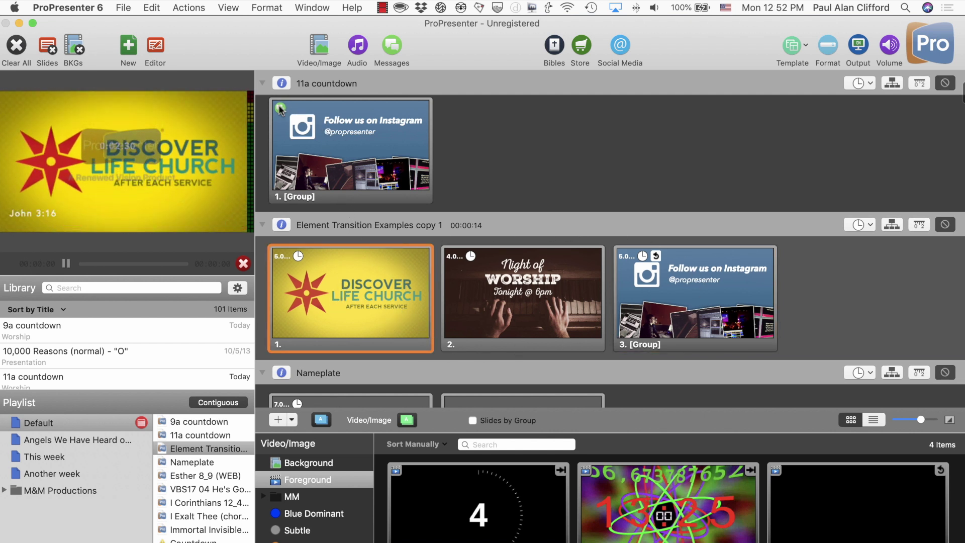
key("Right")
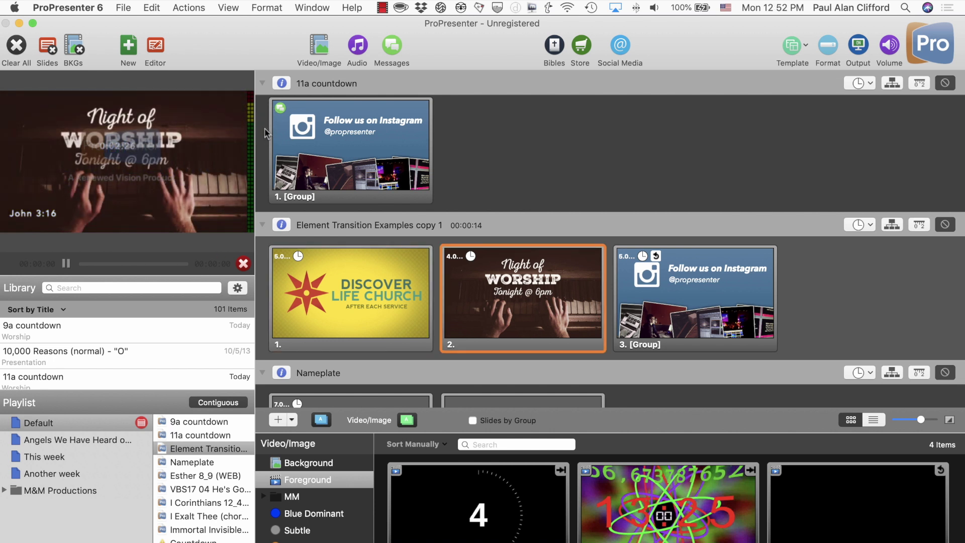
key("Right")
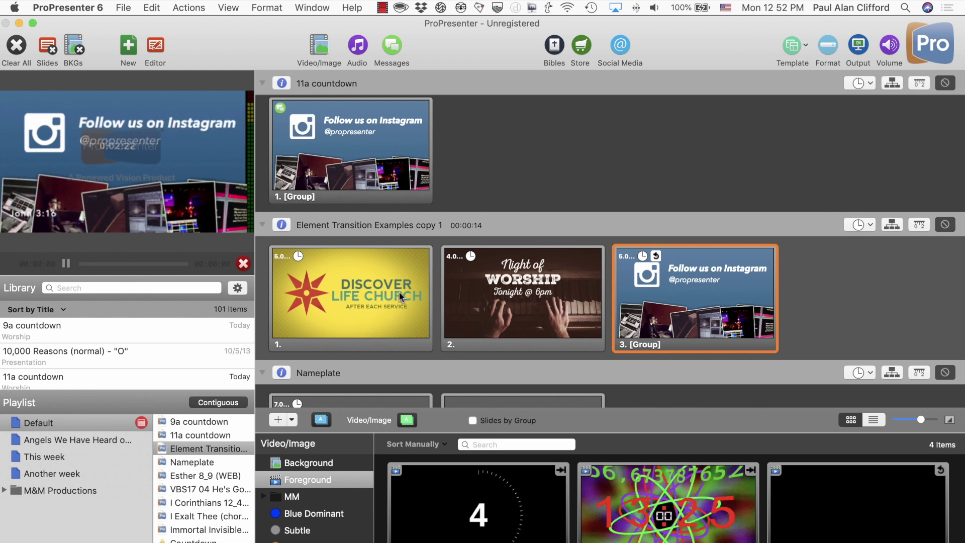
scroll(397, 295, "up", 4)
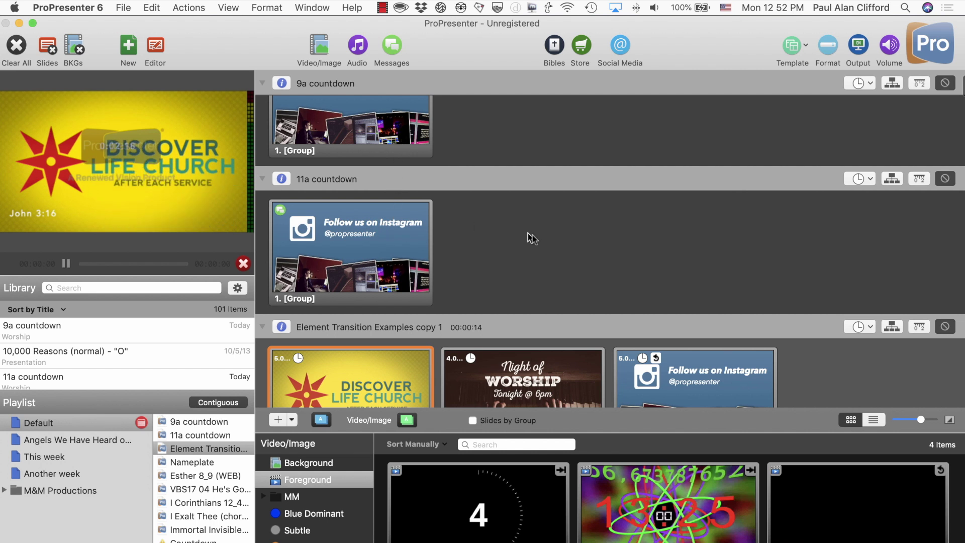
scroll(532, 234, "up", 1)
scroll(533, 234, "up", 2)
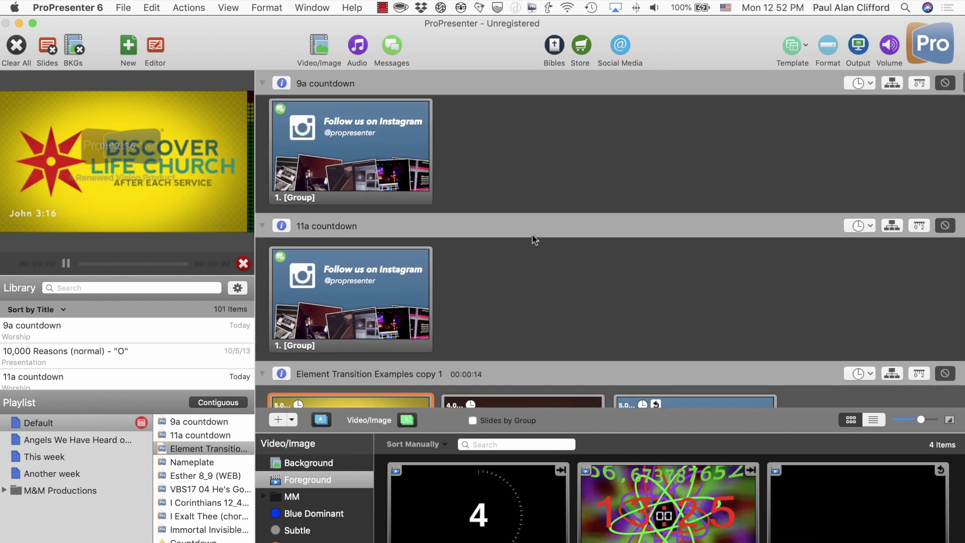